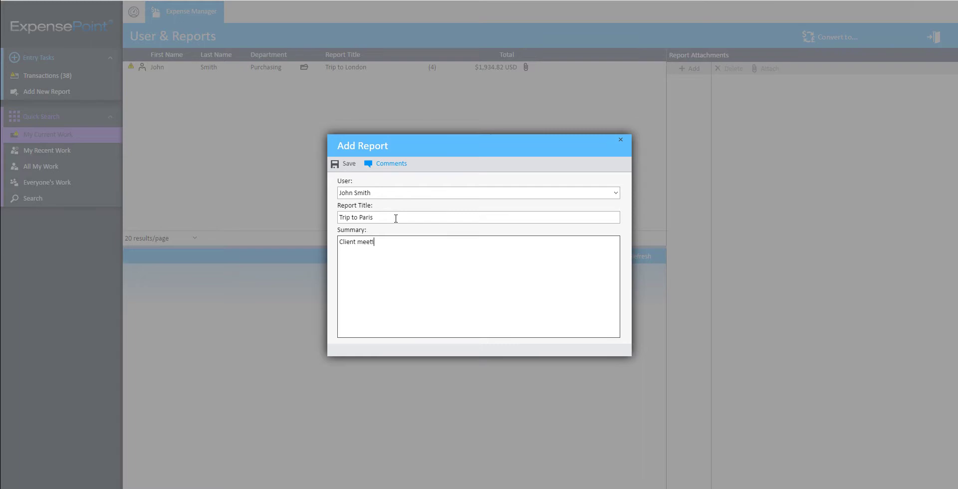
Save the new Trip to Paris report and enlarge the report details area below the report list.
{"action": "left_click", "coordinate": [349, 166]}
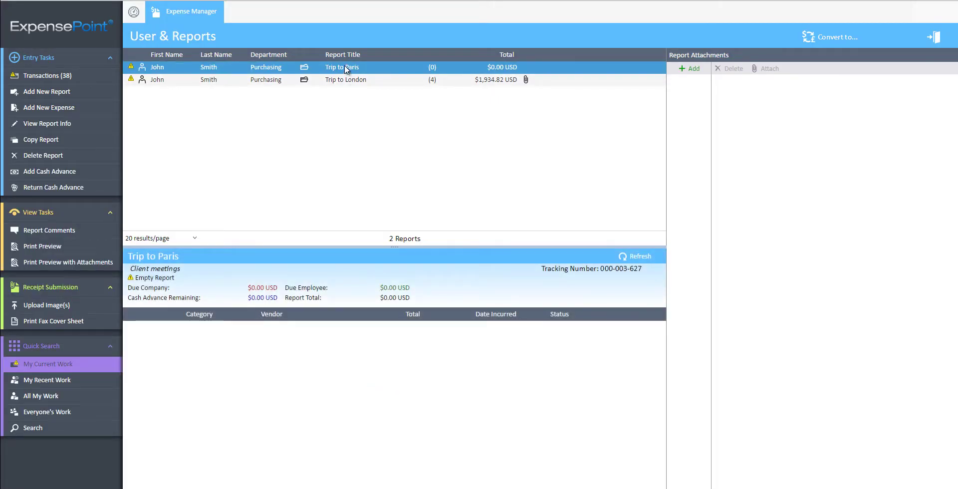
{"action": "left_click_drag", "start_coordinate": [333, 246], "coordinate": [329, 167]}
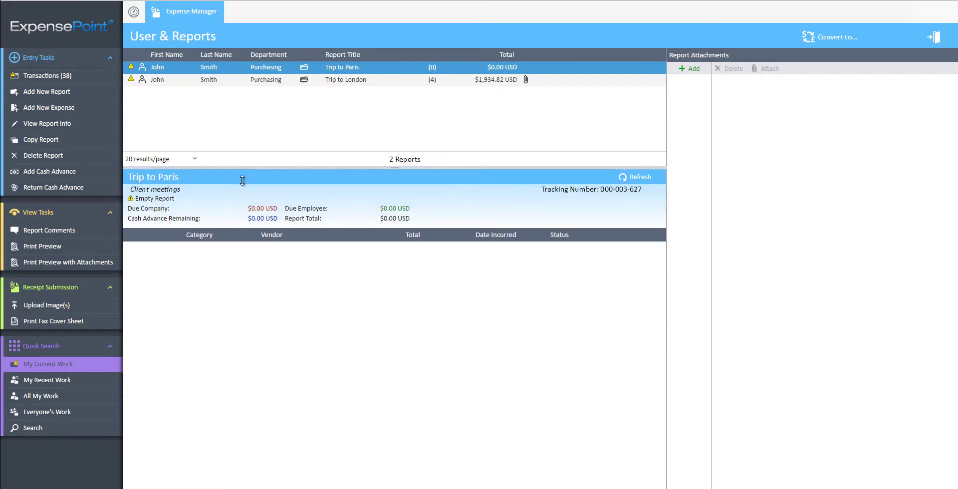
Start a new expense in the Trip to London report with 3/8/2016 as the date incurred.
{"action": "left_click", "coordinate": [262, 80]}
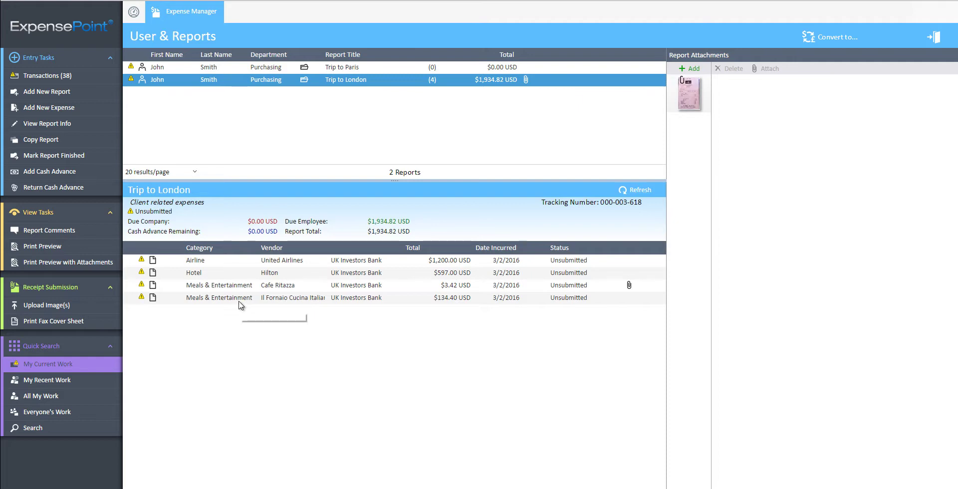
{"action": "left_click", "coordinate": [50, 109]}
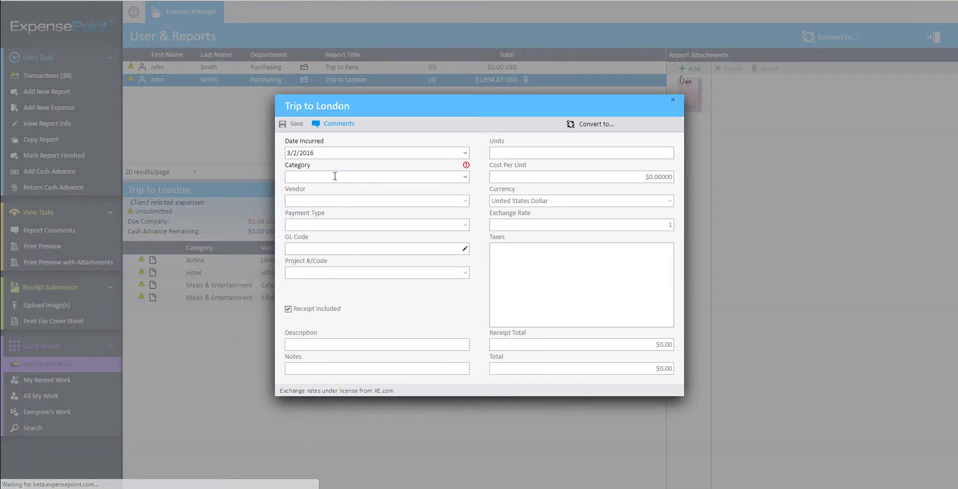
{"action": "left_click", "coordinate": [463, 152]}
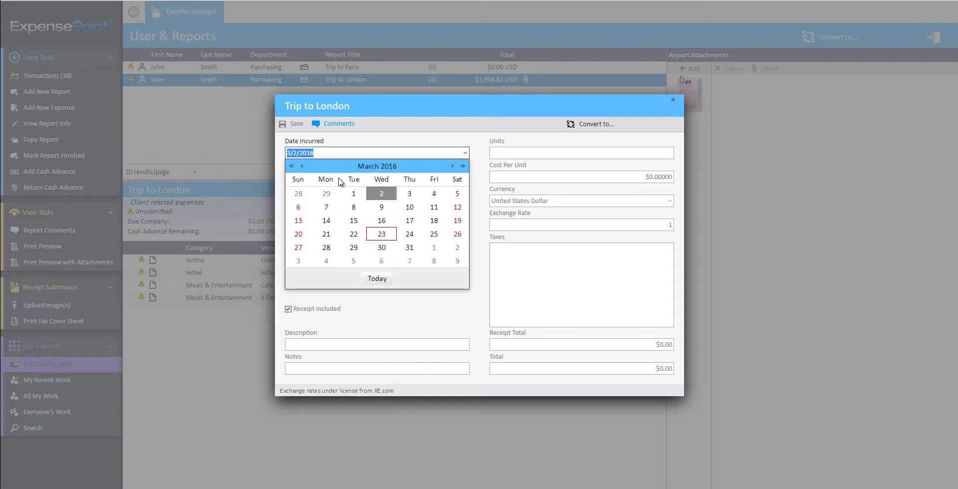
{"action": "left_click", "coordinate": [352, 208]}
Set the expense category to Car Rental, and look through the other available categories.
{"action": "left_click", "coordinate": [345, 175]}
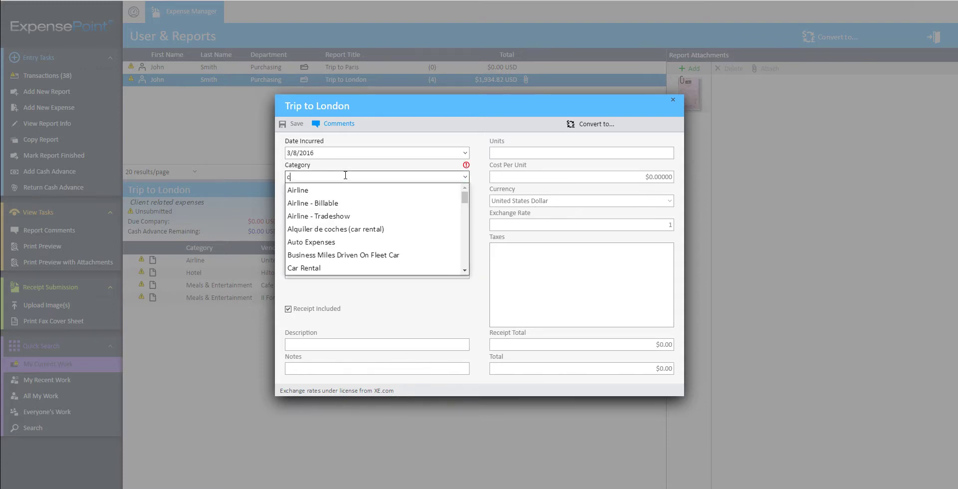
{"action": "type", "text": "Car Rental"}
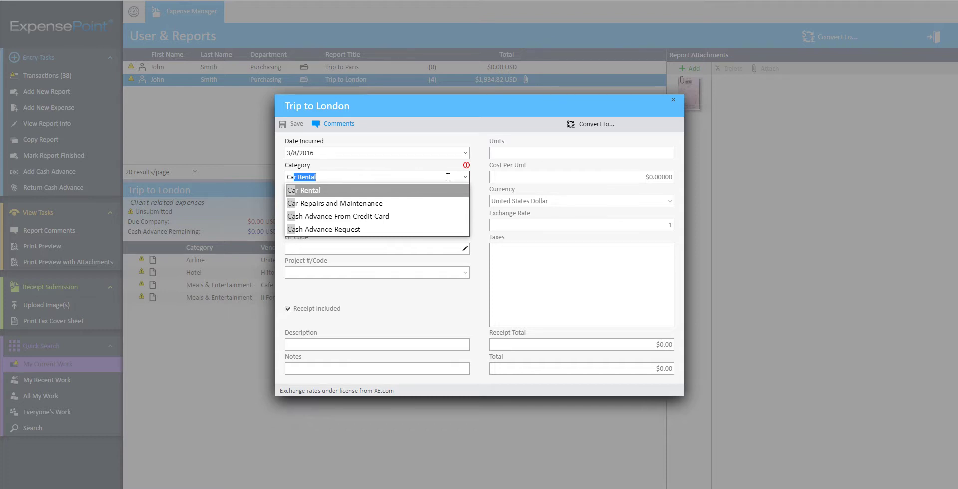
{"action": "left_click", "coordinate": [469, 178]}
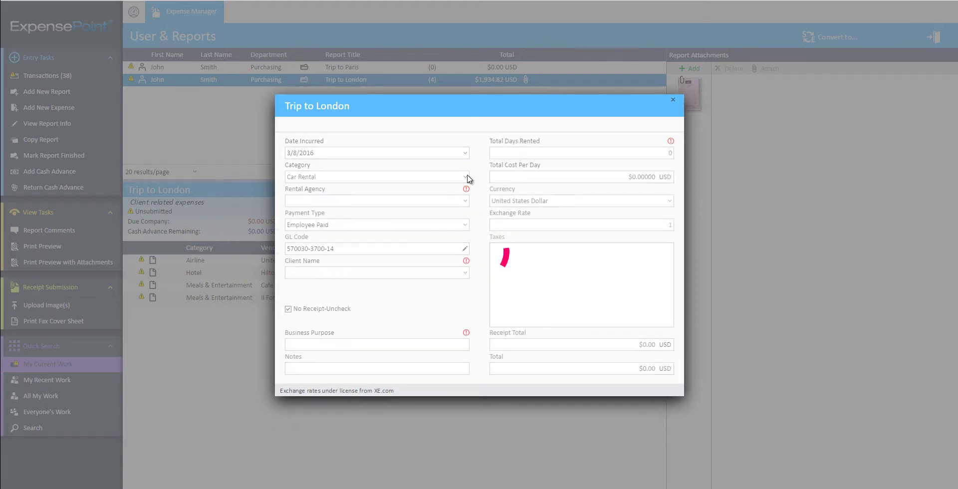
{"action": "left_click", "coordinate": [469, 178]}
{"action": "scroll", "coordinate": [468, 212], "scroll_direction": "down", "scroll_amount": 1}
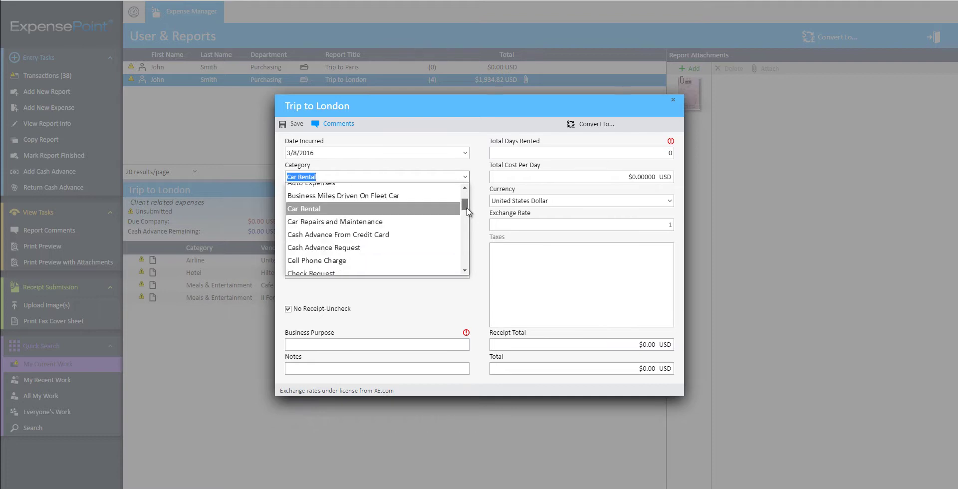
{"action": "left_click_drag", "start_coordinate": [468, 212], "coordinate": [468, 254]}
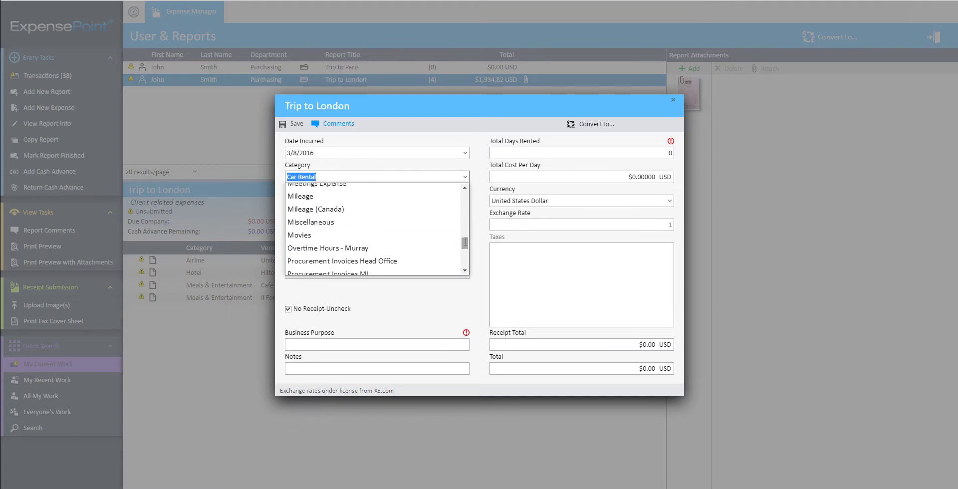
{"action": "left_click", "coordinate": [360, 176]}
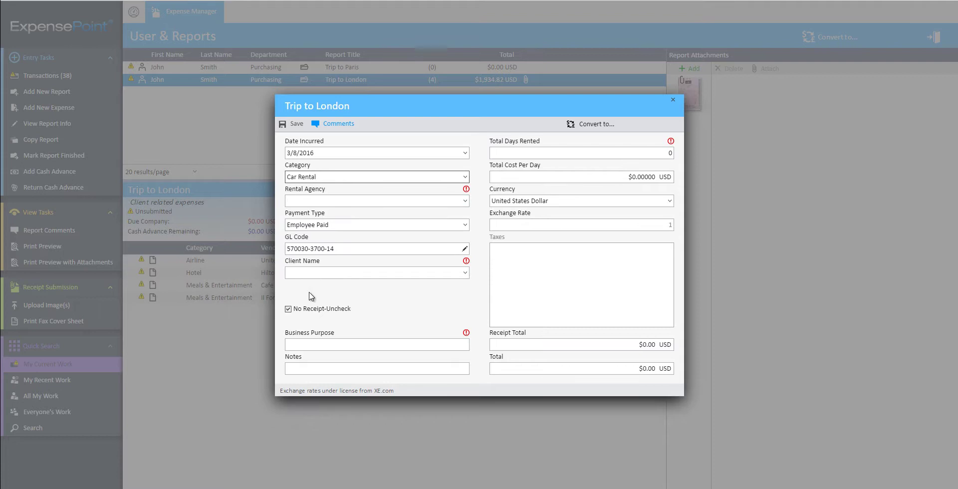
Set the rental agency to Thrifty and keep Employee Paid as the payment type after viewing the alternatives.
{"action": "key", "text": "Tab"}
{"action": "type", "text": "Thr"}
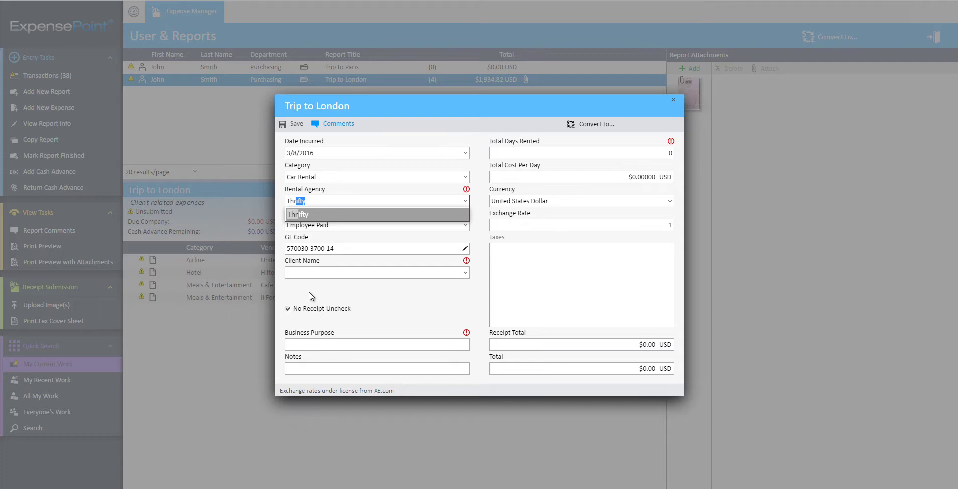
{"action": "key", "text": "Return"}
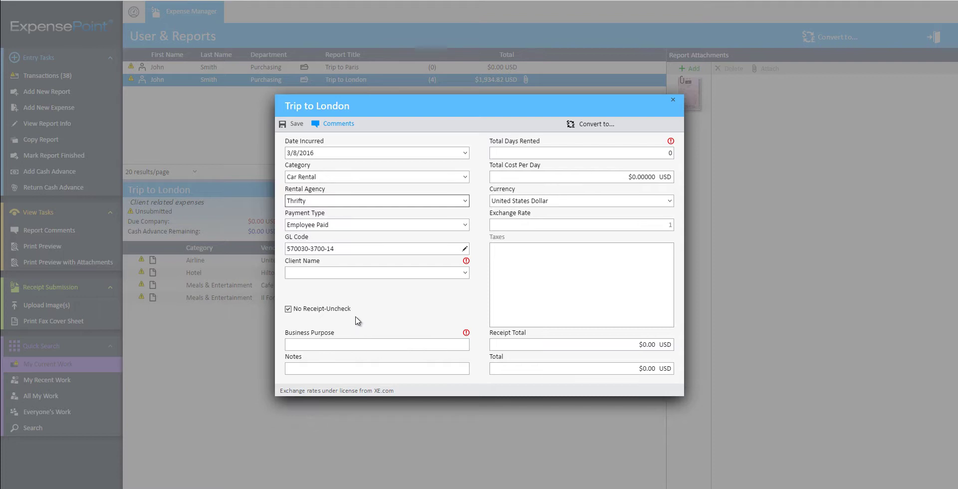
{"action": "key", "text": "Tab"}
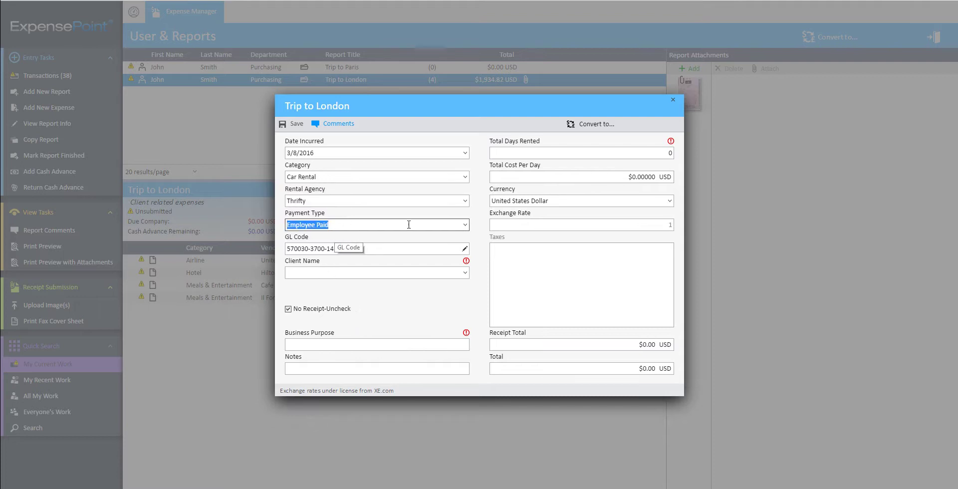
{"action": "left_click", "coordinate": [465, 226]}
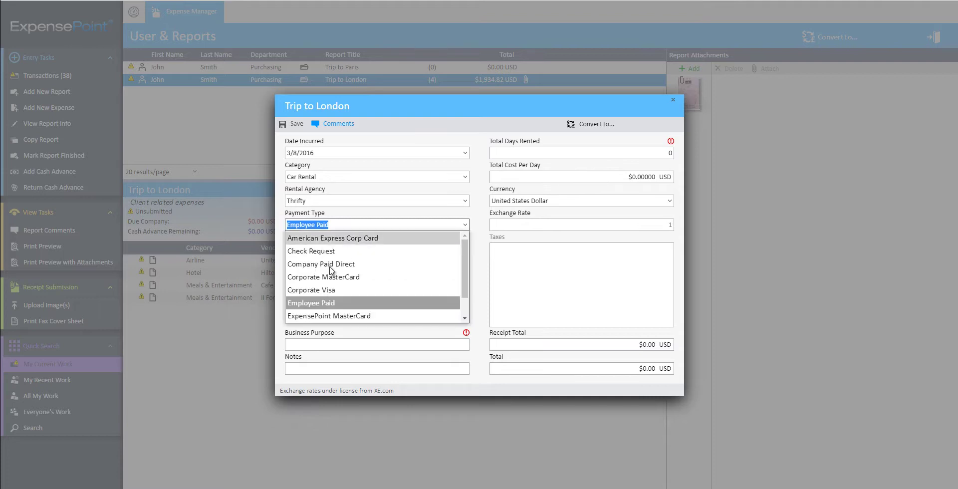
{"action": "left_click", "coordinate": [339, 224]}
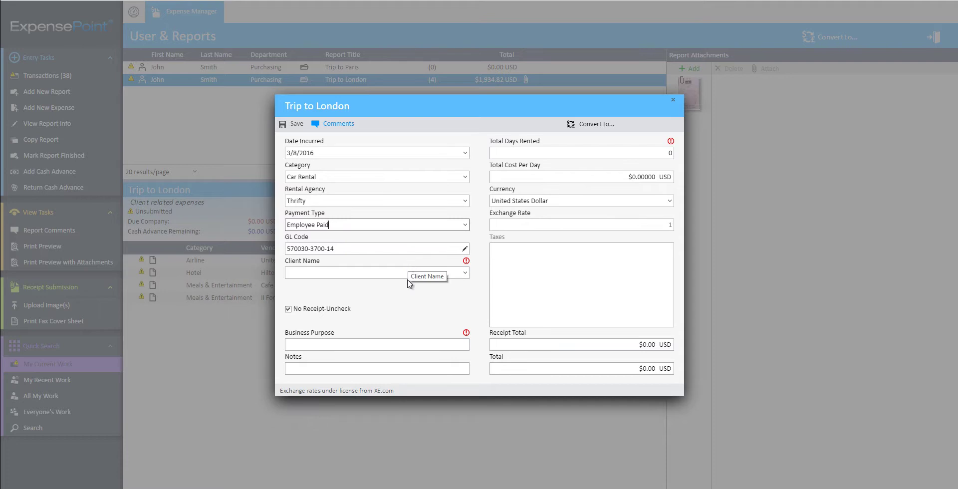
Set the client name to UK Investors Bank and the business purpose to "3 days rental in London".
{"action": "key", "text": "Tab"}
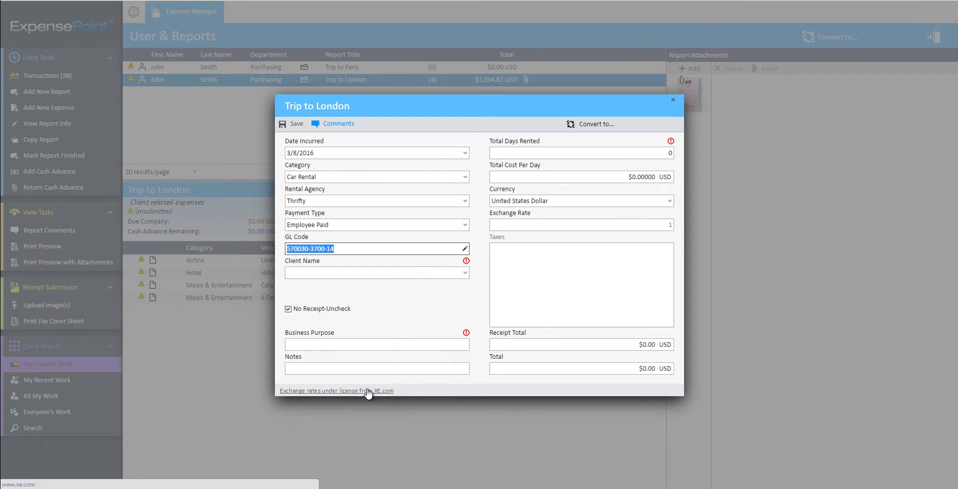
{"action": "key", "text": "Tab"}
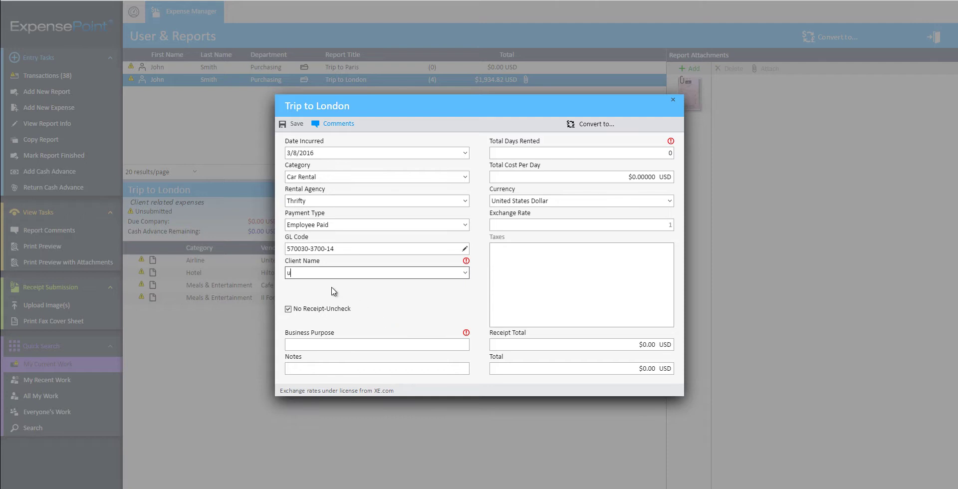
{"action": "type", "text": "k"}
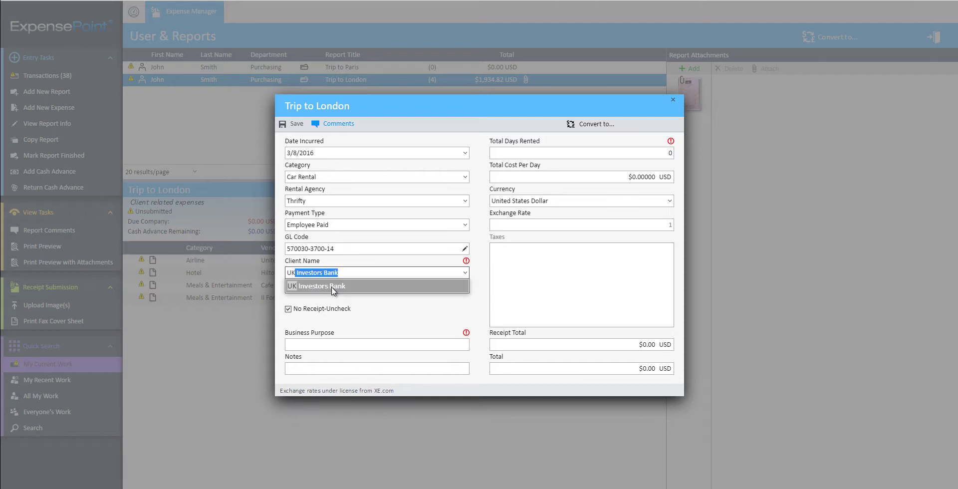
{"action": "left_click", "coordinate": [333, 288]}
{"action": "key", "text": "Tab"}
{"action": "key", "text": "Tab"}
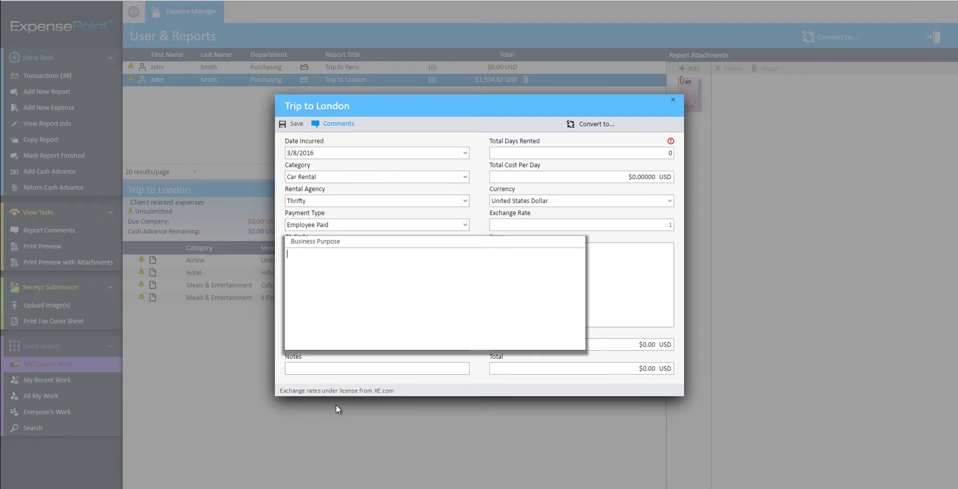
{"action": "type", "text": "3 days rental in London"}
Enter 3 total days rented at a cost of 49 per day in United Kingdom Pound.
{"action": "key", "text": "Tab"}
{"action": "key", "text": "Tab"}
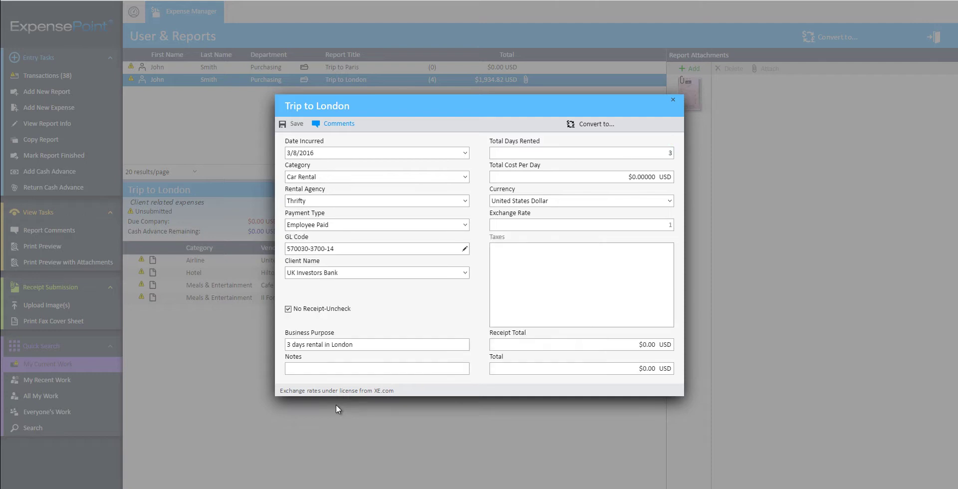
{"action": "type", "text": "49"}
{"action": "key", "text": "Tab"}
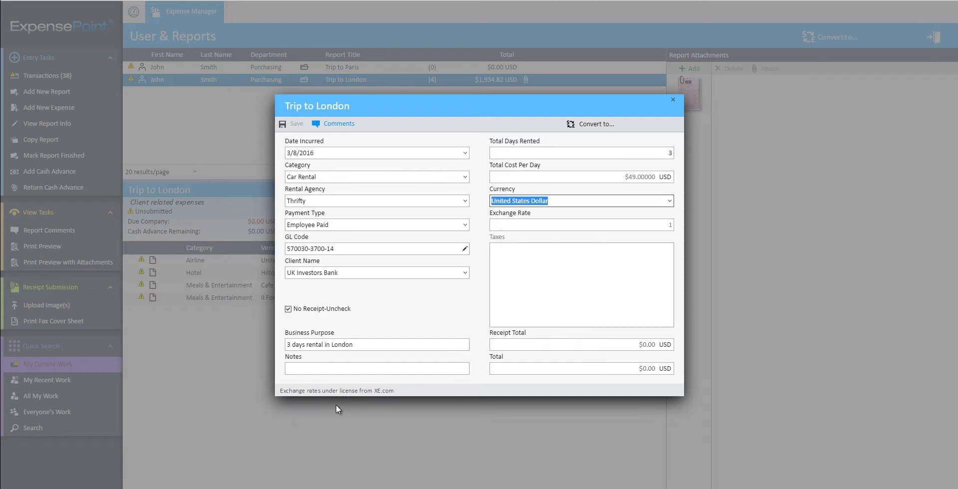
{"action": "type", "text": "United Kingdom Pound"}
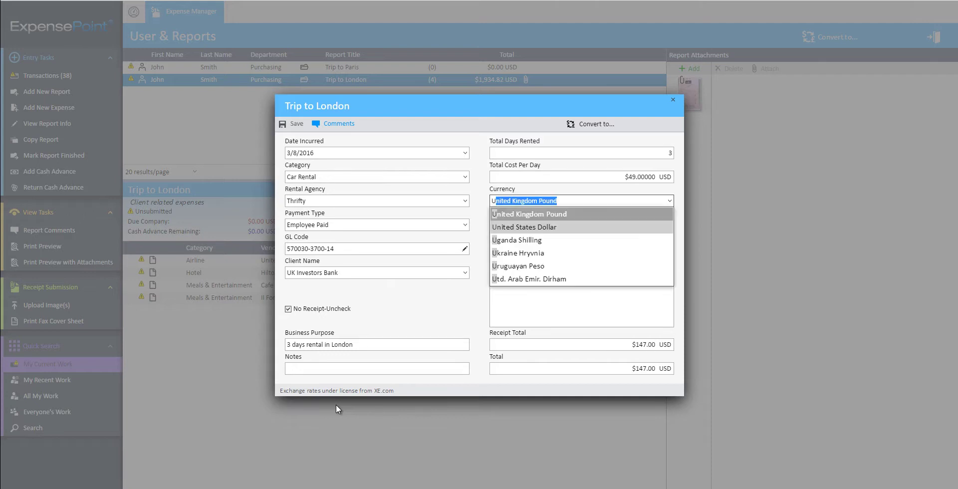
{"action": "left_click", "coordinate": [534, 216]}
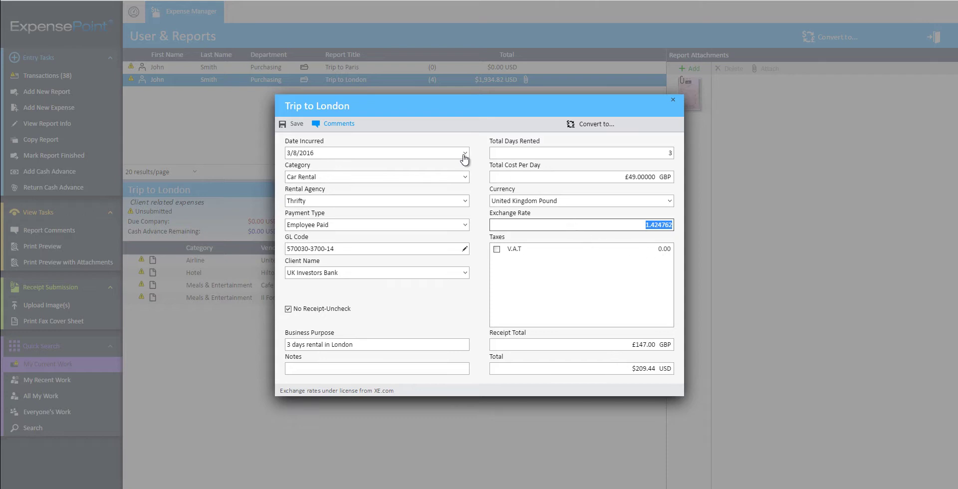
Change the car rental's date incurred to 3/10/2016 and try to save the expense.
{"action": "left_click", "coordinate": [398, 153]}
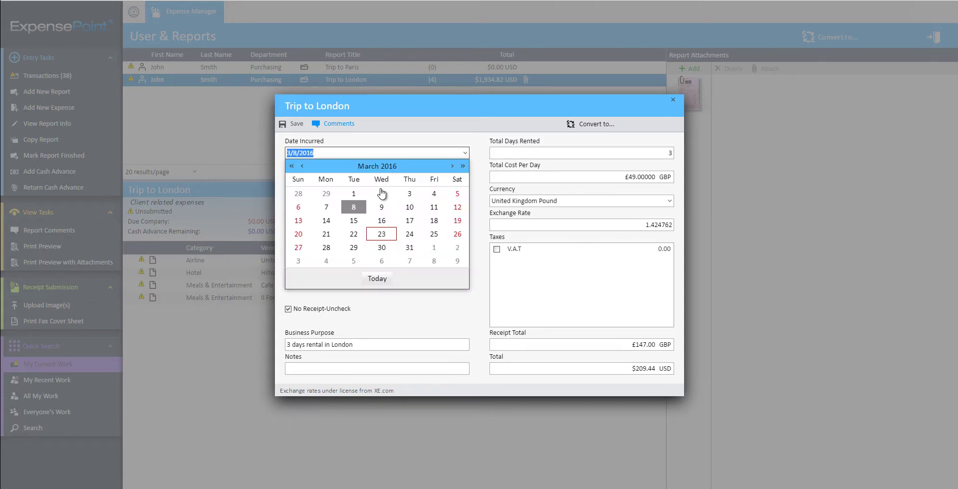
{"action": "left_click", "coordinate": [410, 208]}
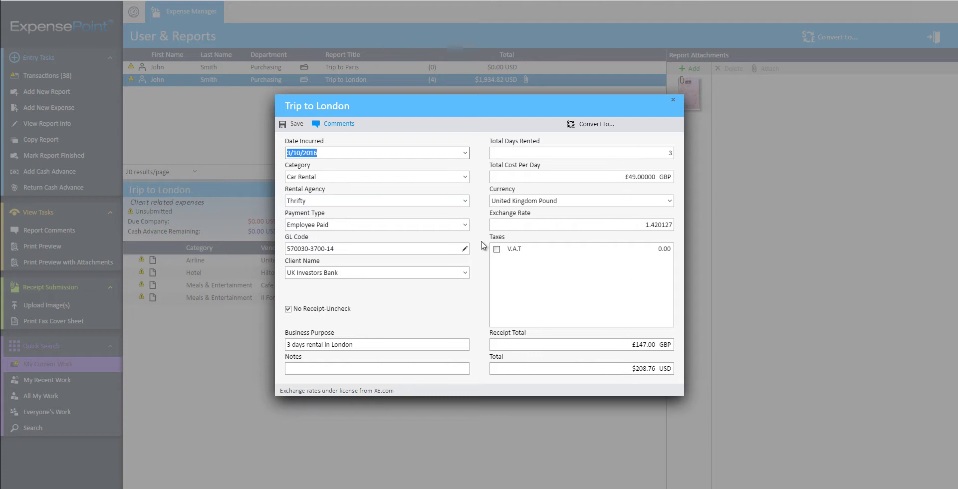
{"action": "left_click", "coordinate": [294, 124]}
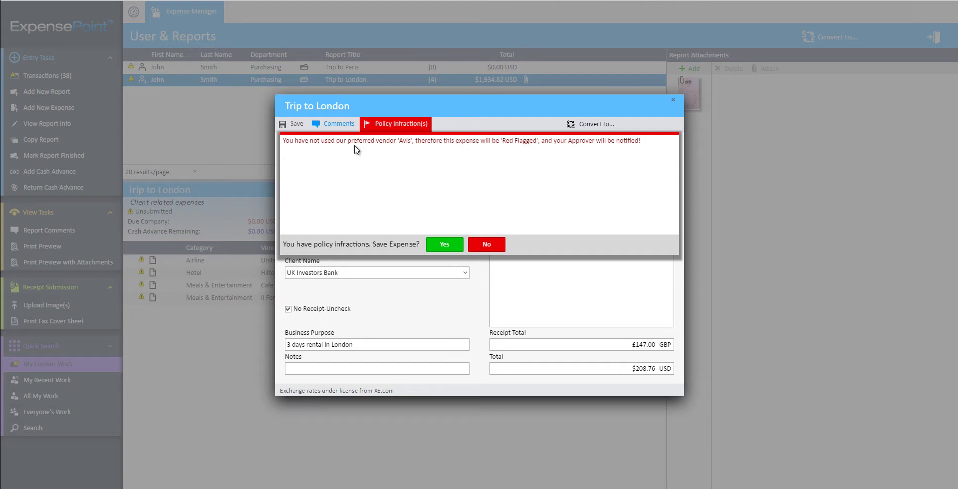
Add the comment "Sorry but Avis was sold out" to the car rental and save the expense despite the policy infraction.
{"action": "left_click", "coordinate": [339, 124]}
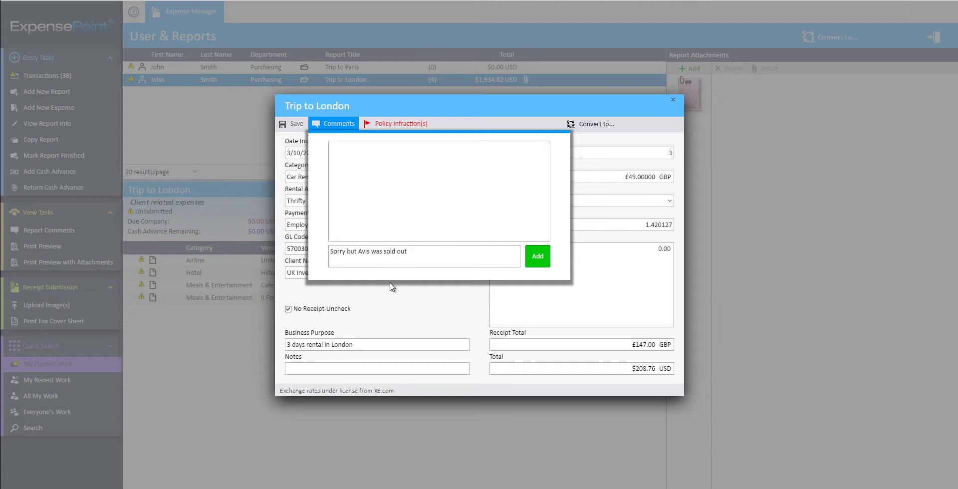
{"action": "left_click", "coordinate": [539, 259]}
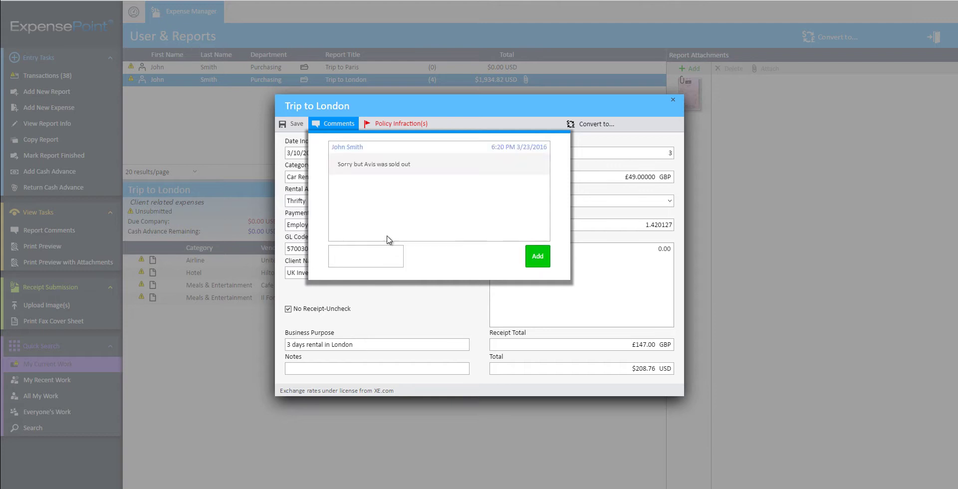
{"action": "left_click", "coordinate": [290, 128]}
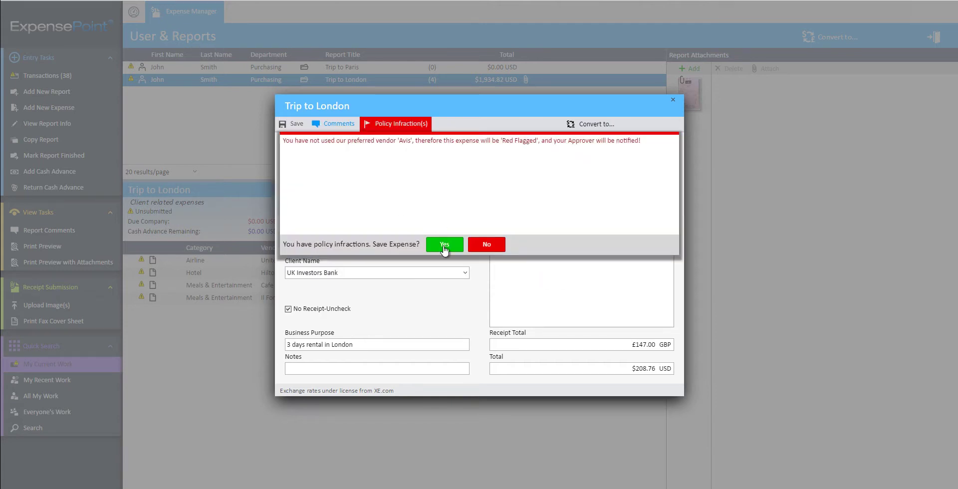
{"action": "left_click", "coordinate": [445, 249]}
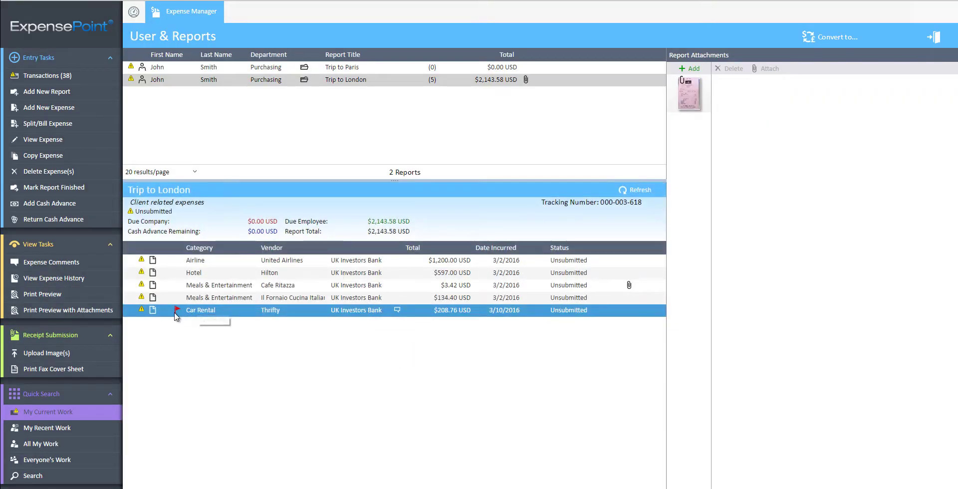
Add a new expense to the Trip to London report with the category Mileage.
{"action": "mouse_move", "coordinate": [179, 316]}
{"action": "mouse_move", "coordinate": [398, 312]}
{"action": "left_click", "coordinate": [50, 107]}
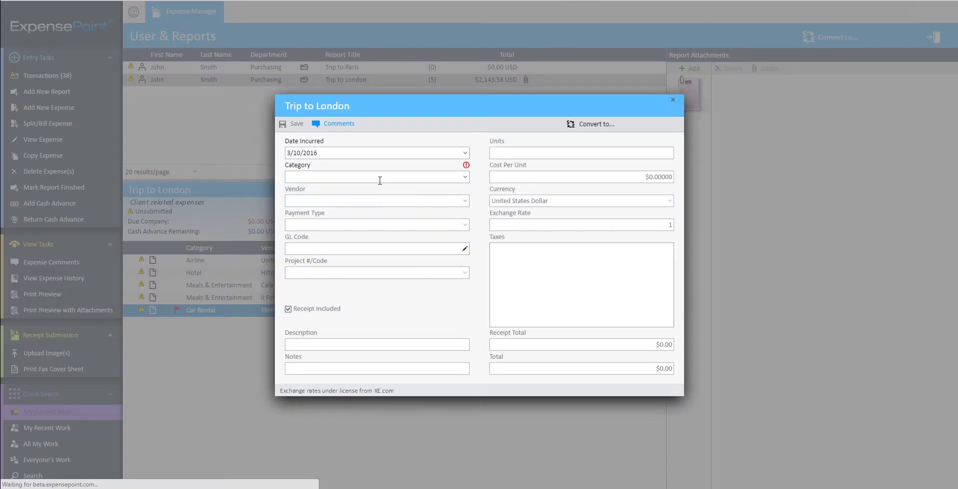
{"action": "left_click", "coordinate": [370, 176]}
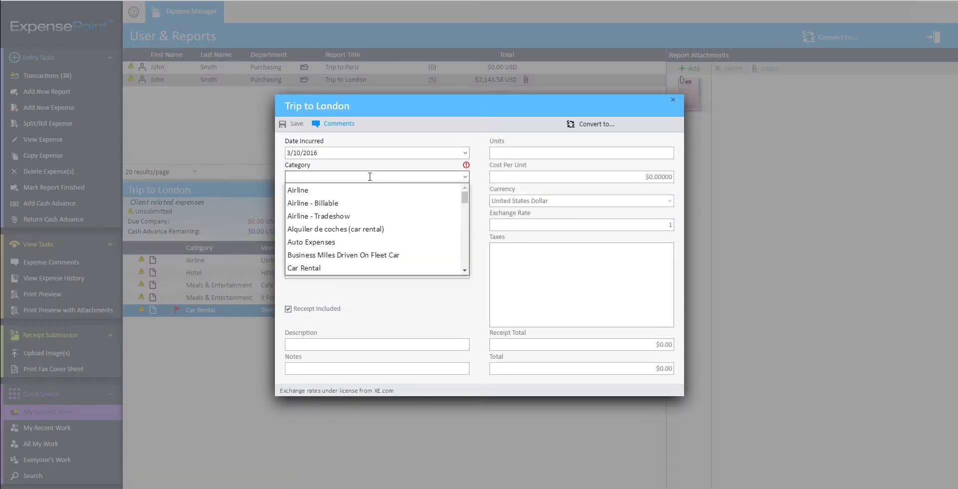
{"action": "type", "text": "Mileage"}
{"action": "key", "text": "Tab"}
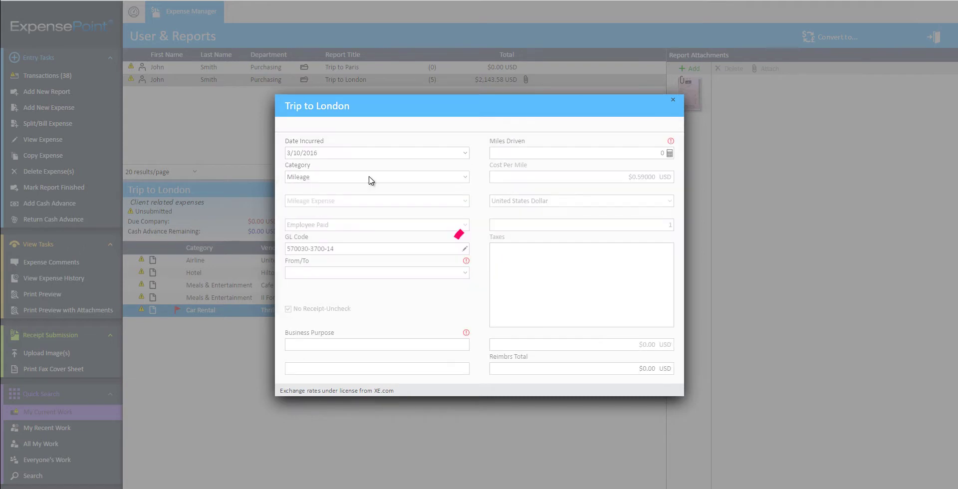
Set the mileage route description to "Home to Airport", the business purpose to "Trip to UK" and the miles driven to 45.
{"action": "type", "text": "h"}
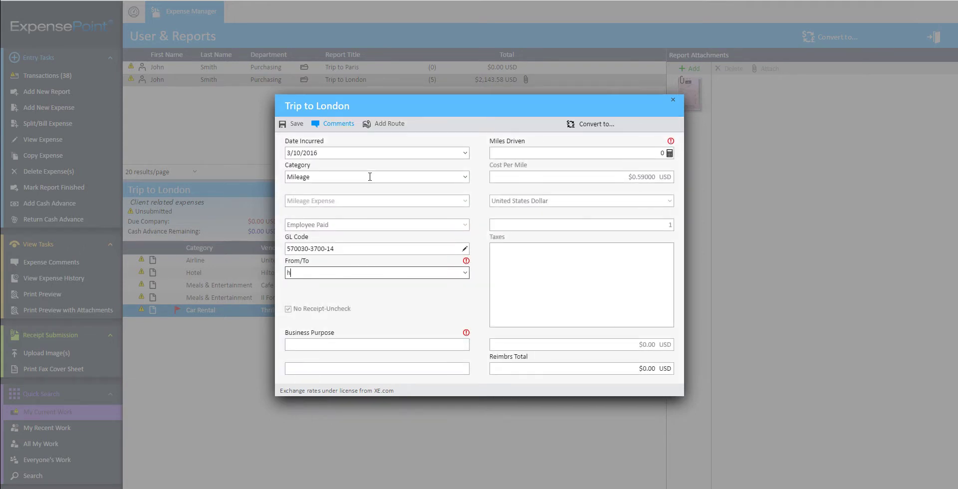
{"action": "type", "text": "ome to Airport"}
{"action": "key", "text": "Return"}
{"action": "key", "text": "Tab"}
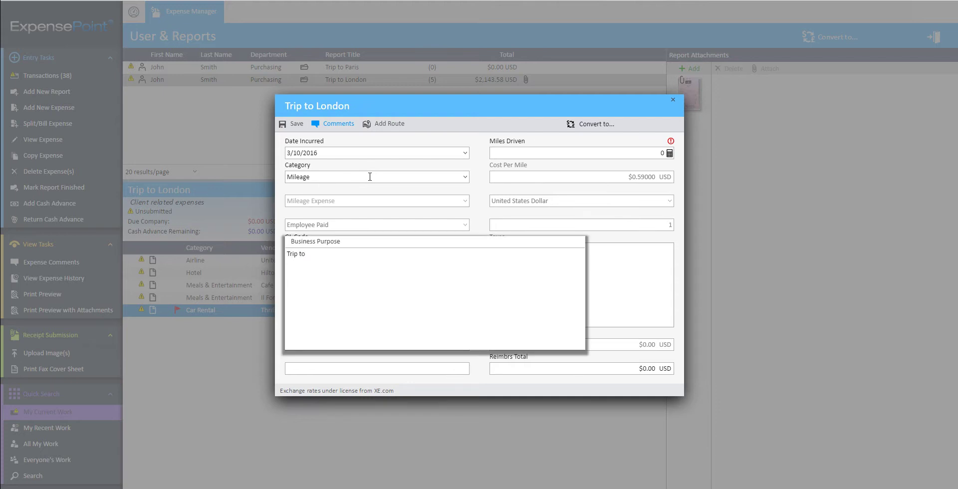
{"action": "key", "text": "Tab"}
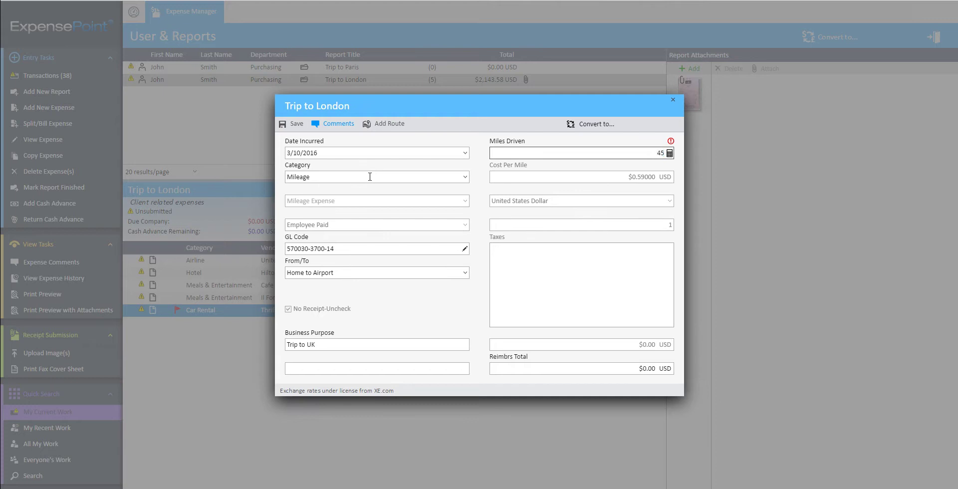
Start a route for the mileage expense with Beverly Hills, CA 90210 as the starting point.
{"action": "left_click", "coordinate": [387, 125]}
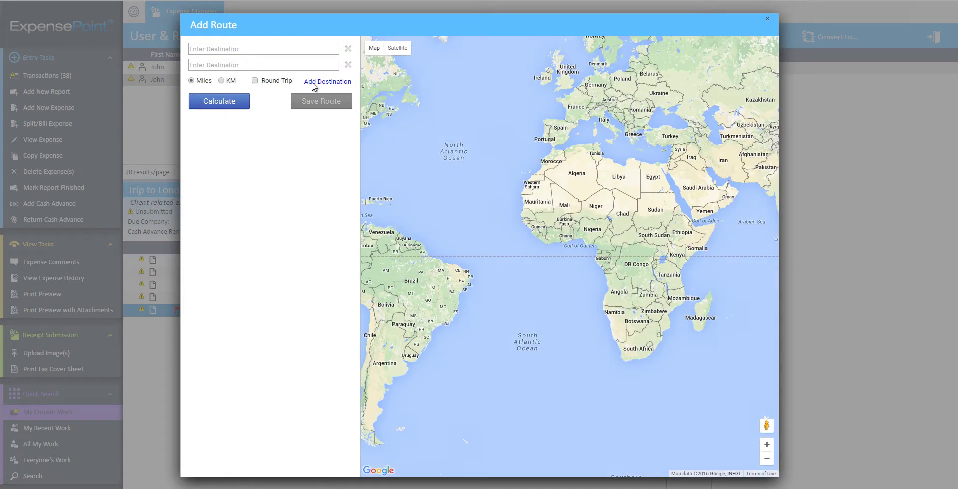
{"action": "left_click", "coordinate": [253, 49]}
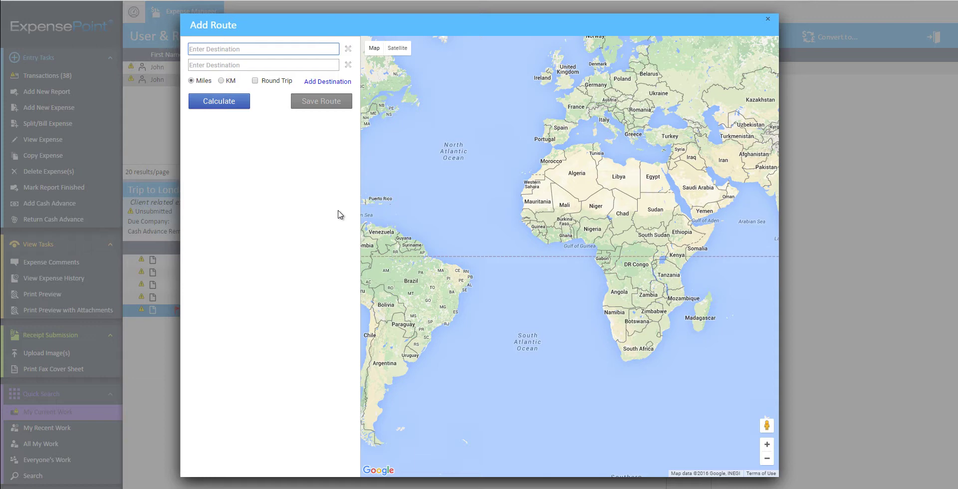
{"action": "type", "text": "90210"}
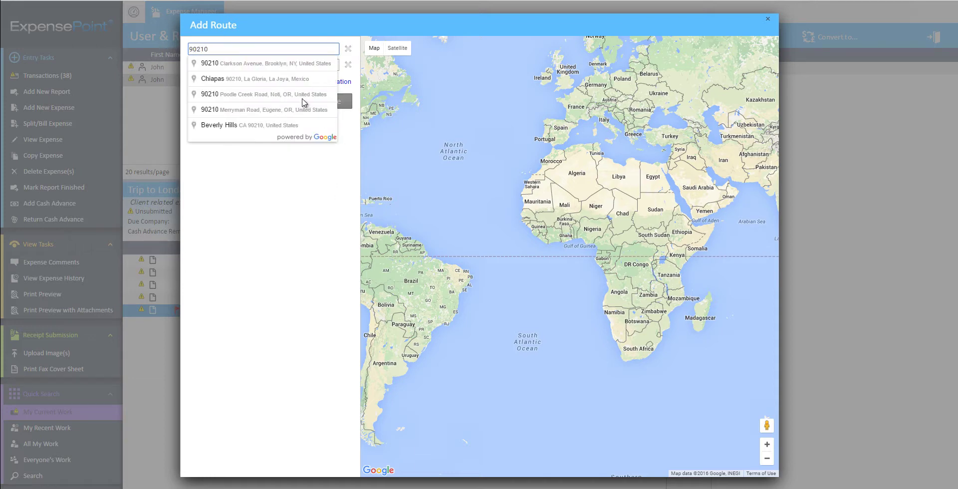
{"action": "left_click", "coordinate": [254, 125]}
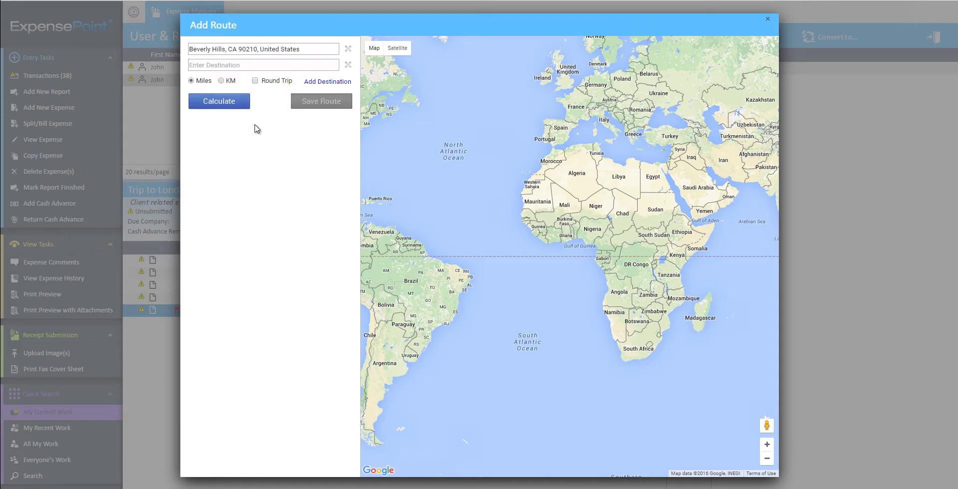
Set the route's destination to LAX Parking, World Way, Los Angeles, and save it as a round trip.
{"action": "left_click", "coordinate": [244, 65]}
{"action": "type", "text": "lax"}
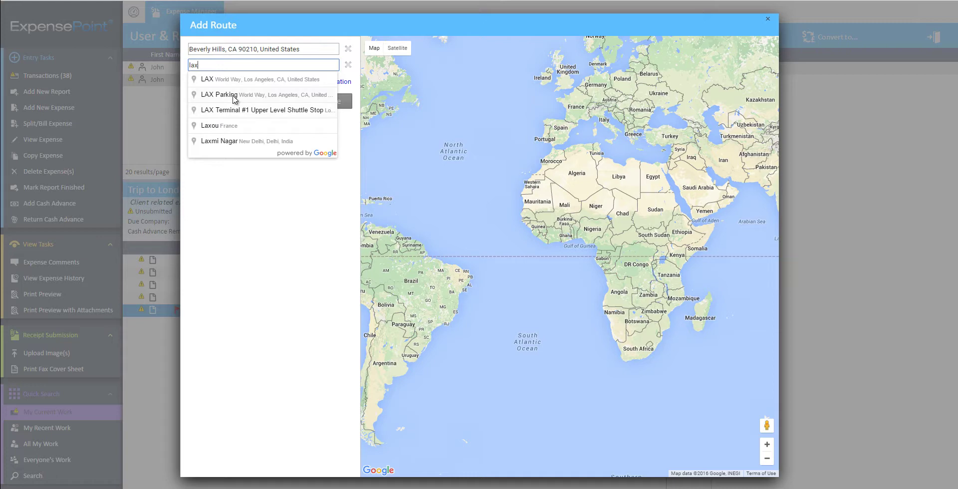
{"action": "left_click", "coordinate": [235, 94]}
{"action": "left_click", "coordinate": [255, 81]}
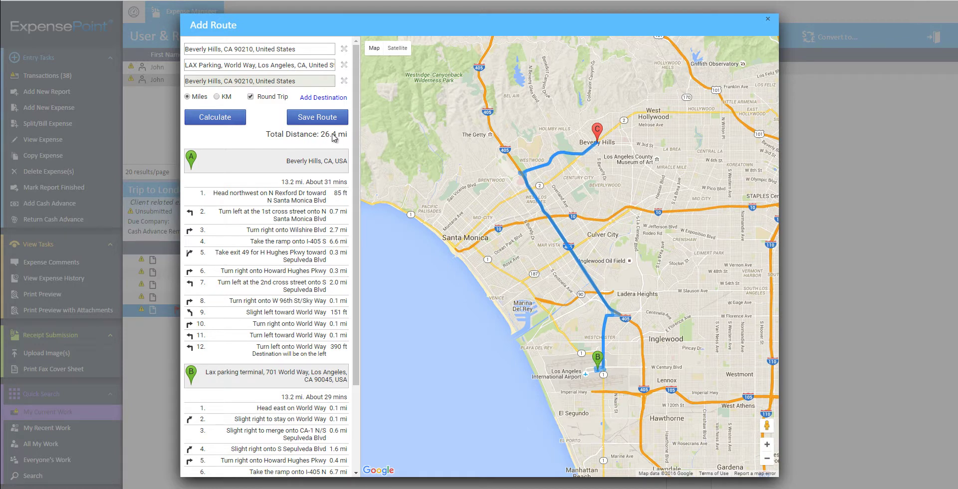
{"action": "left_click", "coordinate": [323, 119]}
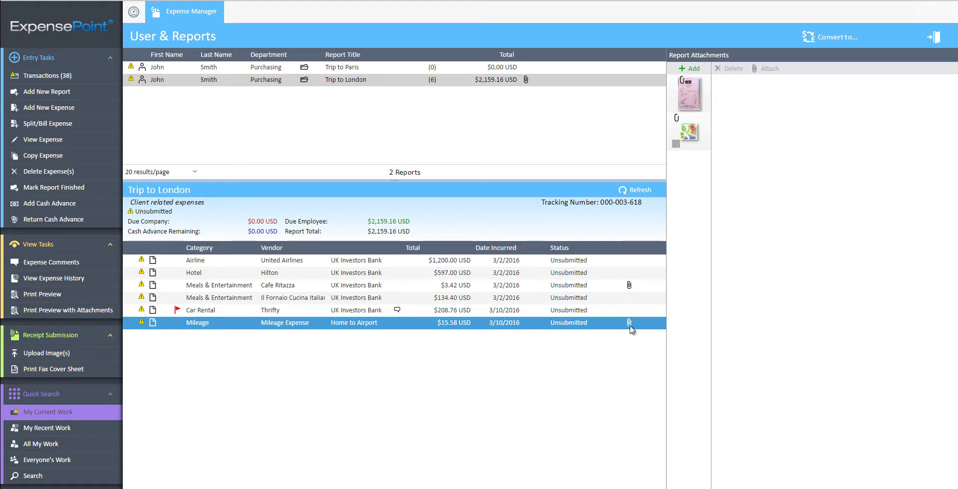
View the mileage expense's route map attachment and the Cafe Ritazza meal expense's receipt.
{"action": "left_click", "coordinate": [689, 132]}
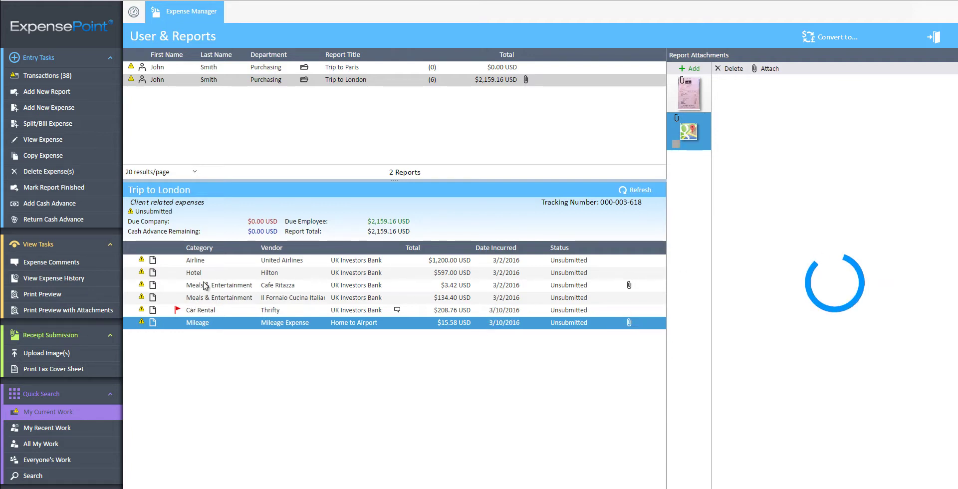
{"action": "left_click", "coordinate": [250, 288]}
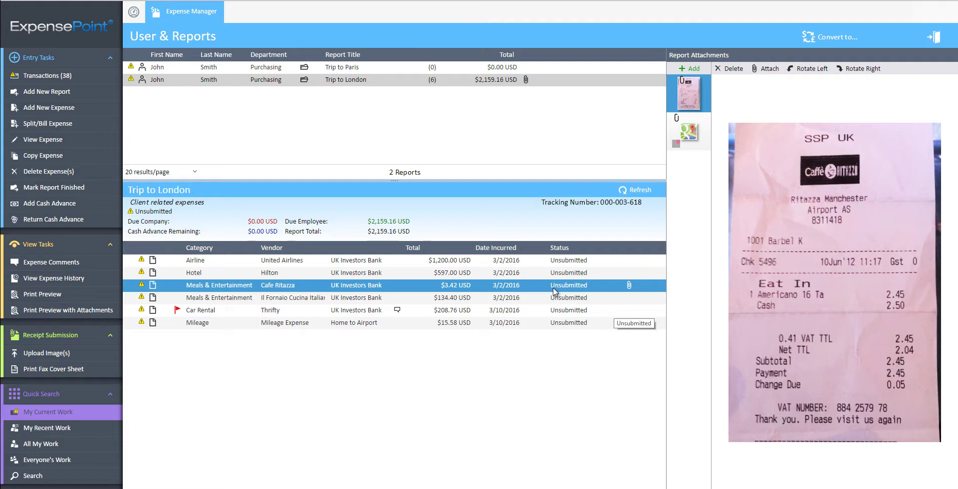
Upload Hotel Bill.png, Receipt 6 - Copy - Copy (2).jpg and Receipt 9 - Copy (2).png to the Trip to London report.
{"action": "left_click", "coordinate": [279, 85]}
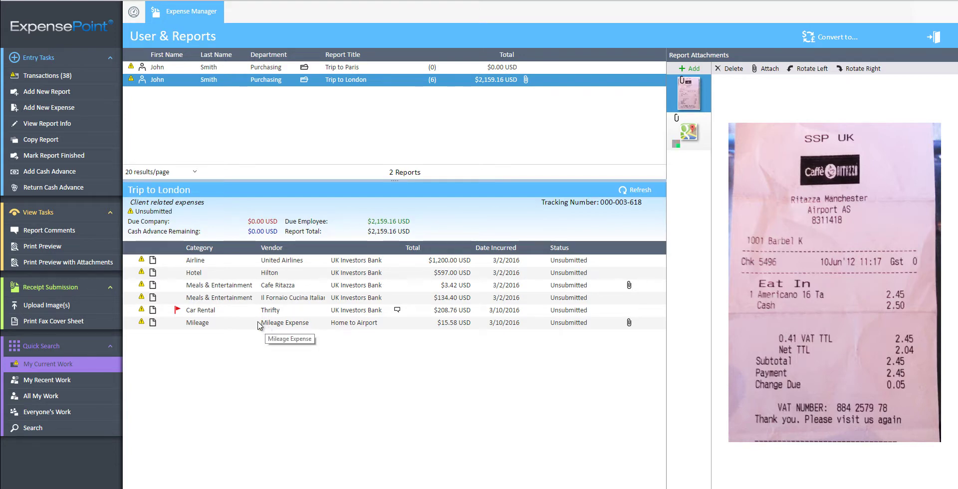
{"action": "left_click", "coordinate": [56, 310]}
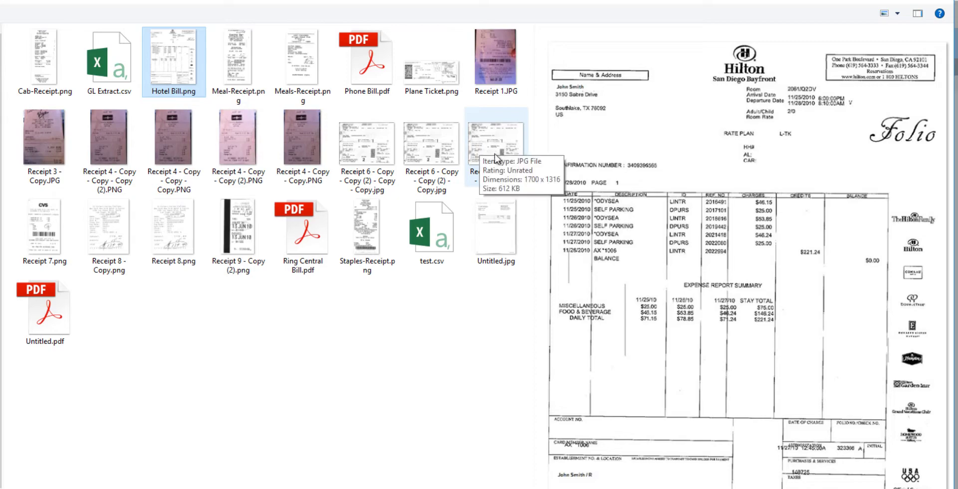
{"action": "left_click", "coordinate": [507, 160]}
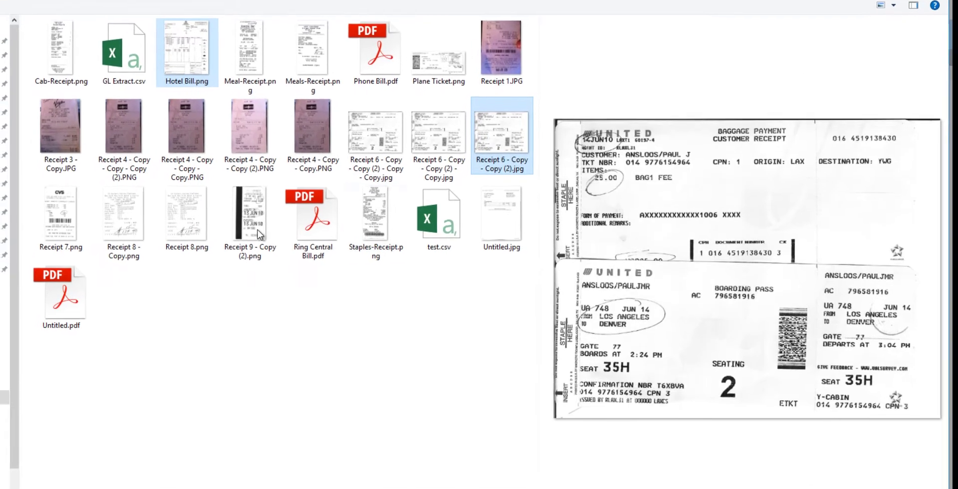
{"action": "left_click", "coordinate": [264, 215], "text": "ctrl"}
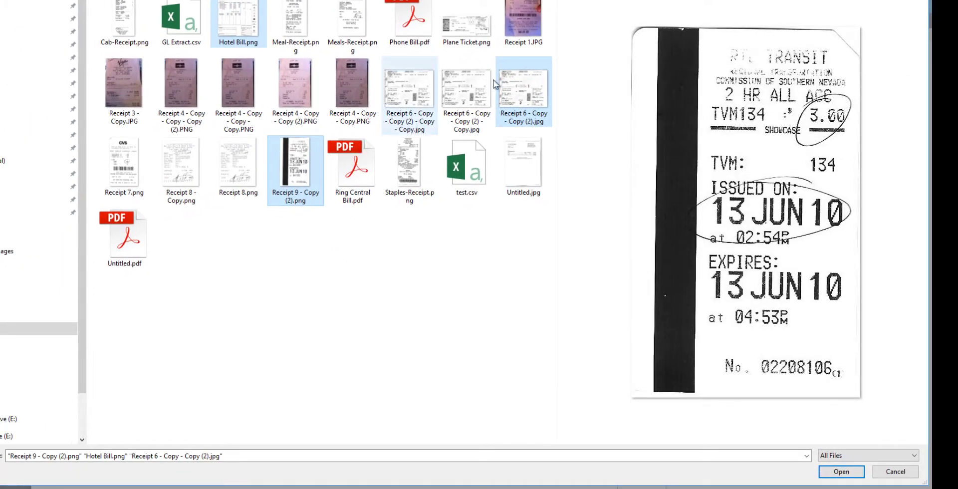
{"action": "left_click", "coordinate": [842, 471]}
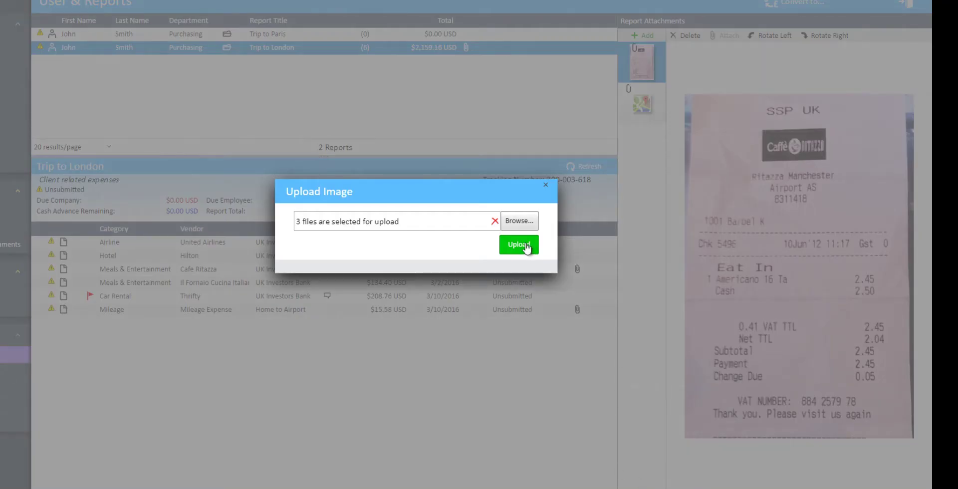
{"action": "left_click", "coordinate": [523, 245]}
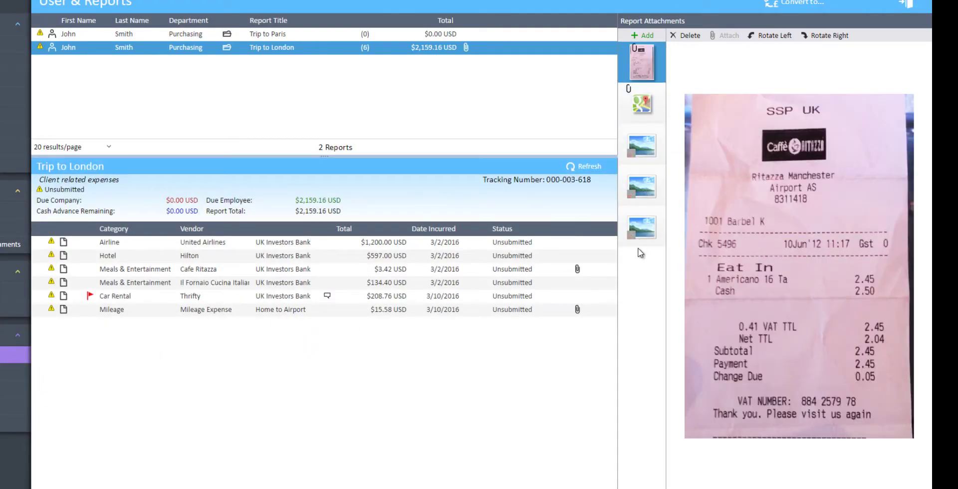
Examine the enlarged Cafe Ritazza receipt and mileage route map, and preview the report's receipt submission fax cover sheet.
{"action": "left_click", "coordinate": [643, 107]}
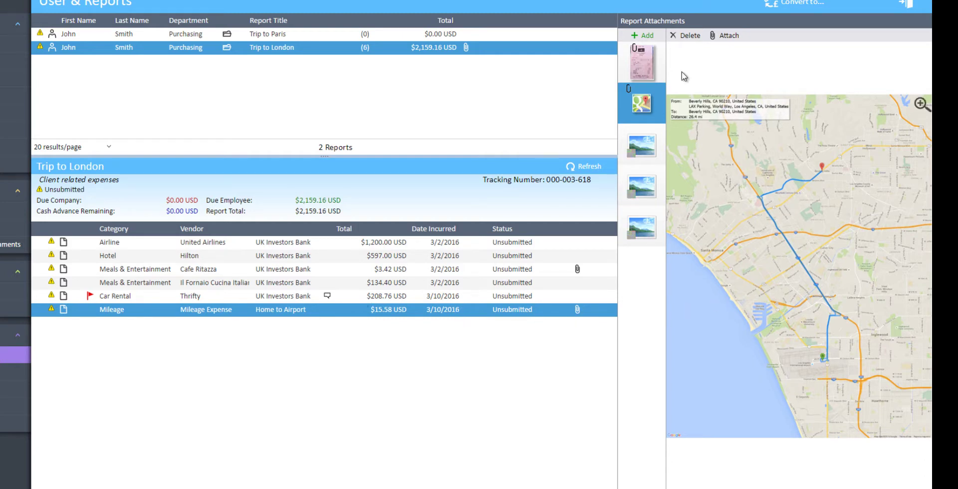
{"action": "left_click", "coordinate": [643, 69]}
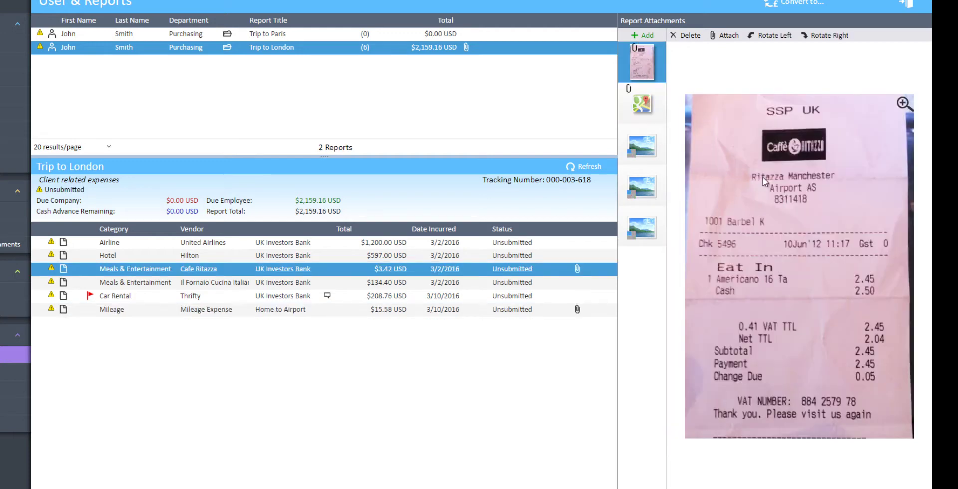
{"action": "left_click", "coordinate": [763, 181]}
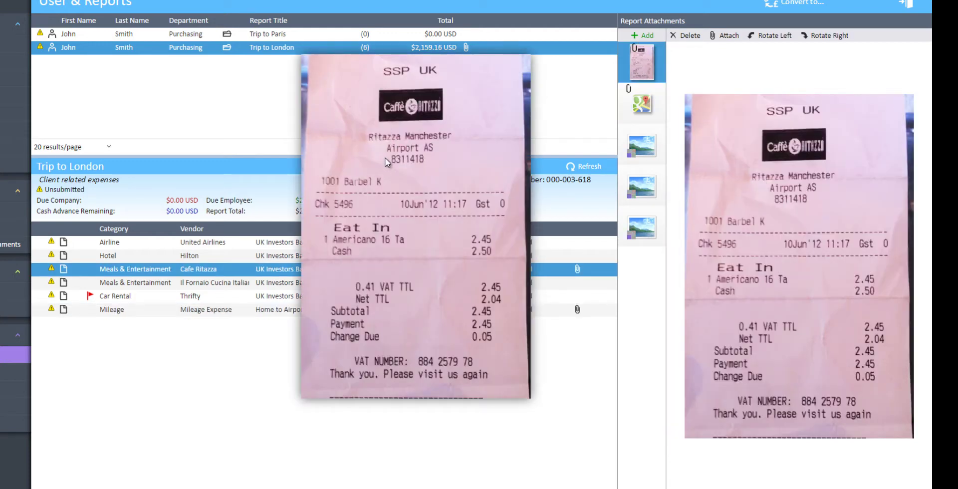
{"action": "left_click", "coordinate": [642, 103]}
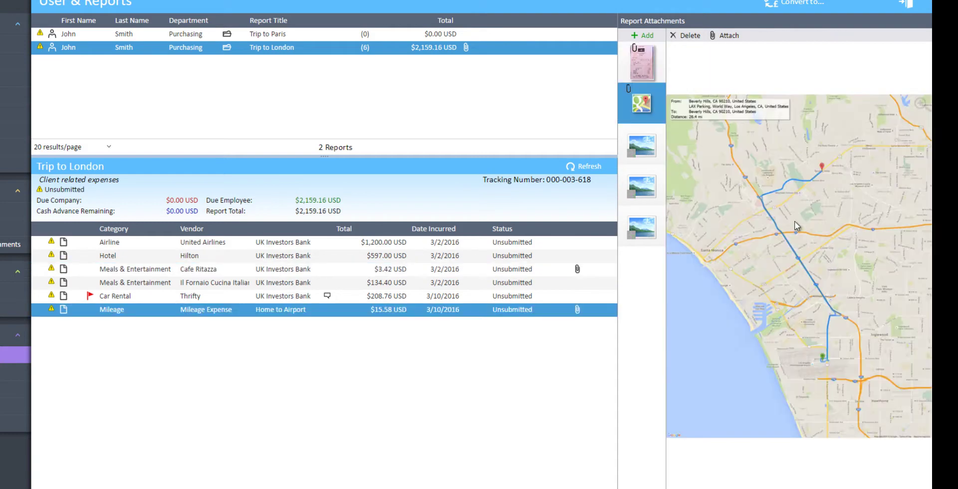
{"action": "left_click", "coordinate": [922, 102]}
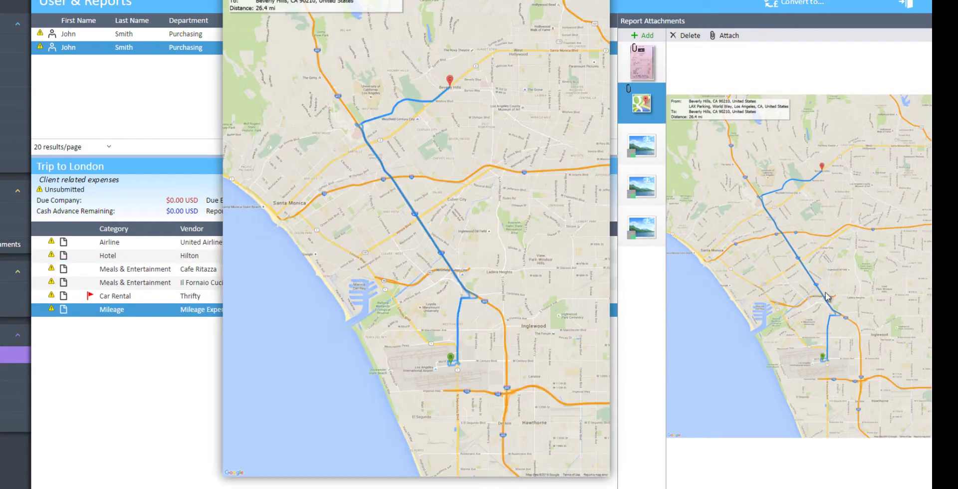
{"action": "left_click", "coordinate": [828, 297]}
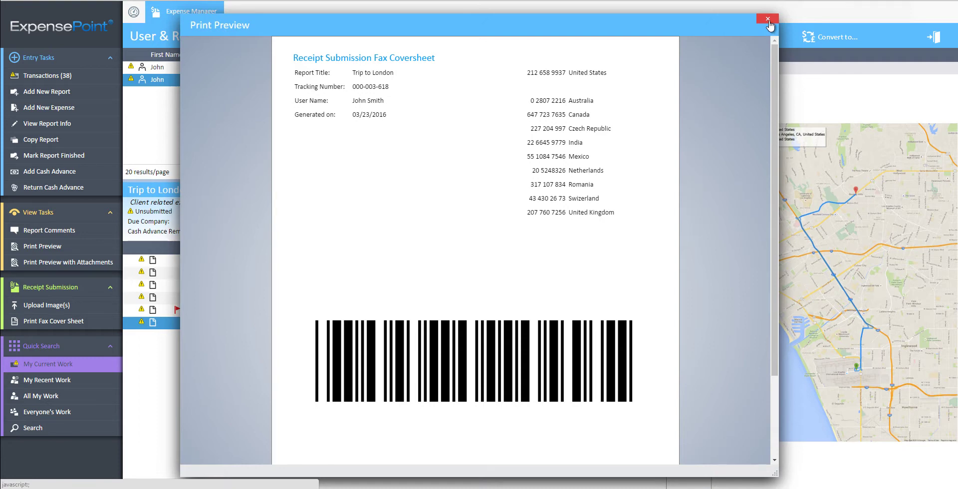
{"action": "left_click", "coordinate": [767, 20]}
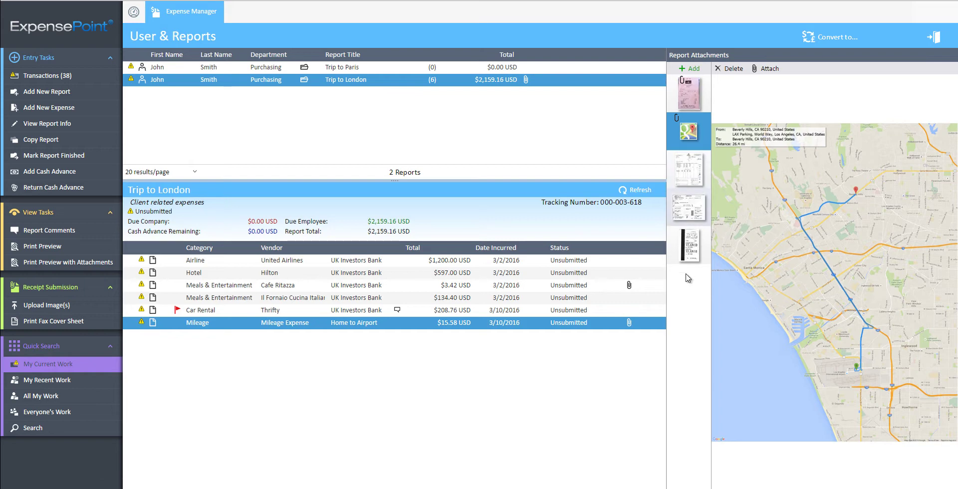
Attach the uploaded Hilton hotel bill image to the Hotel expense.
{"action": "left_click", "coordinate": [689, 183]}
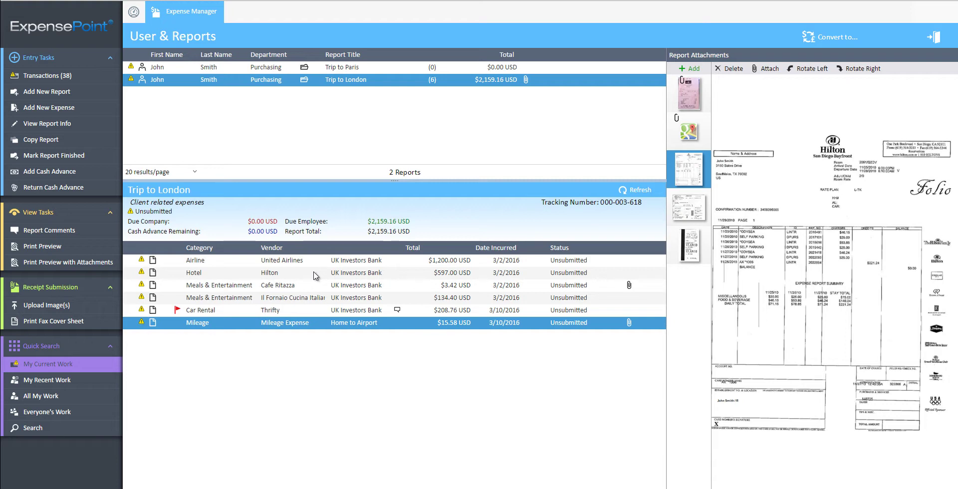
{"action": "left_click", "coordinate": [315, 274]}
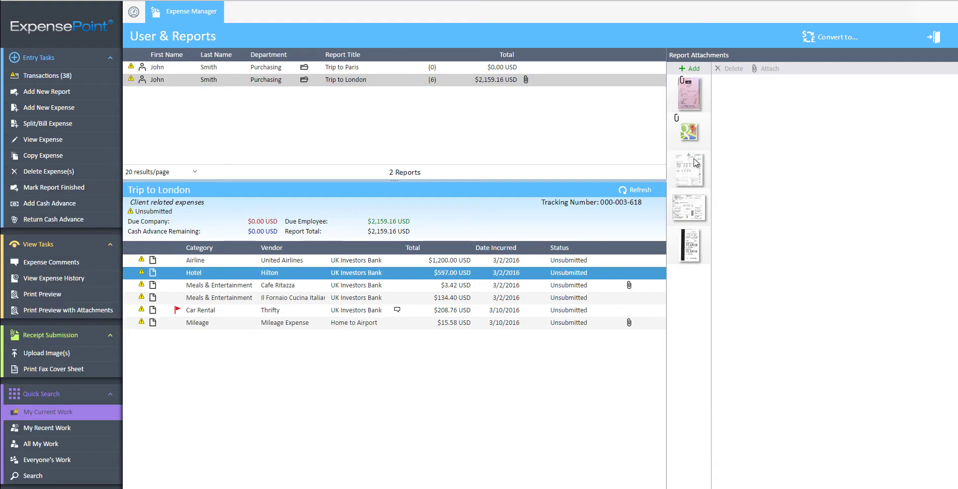
{"action": "left_click", "coordinate": [689, 180]}
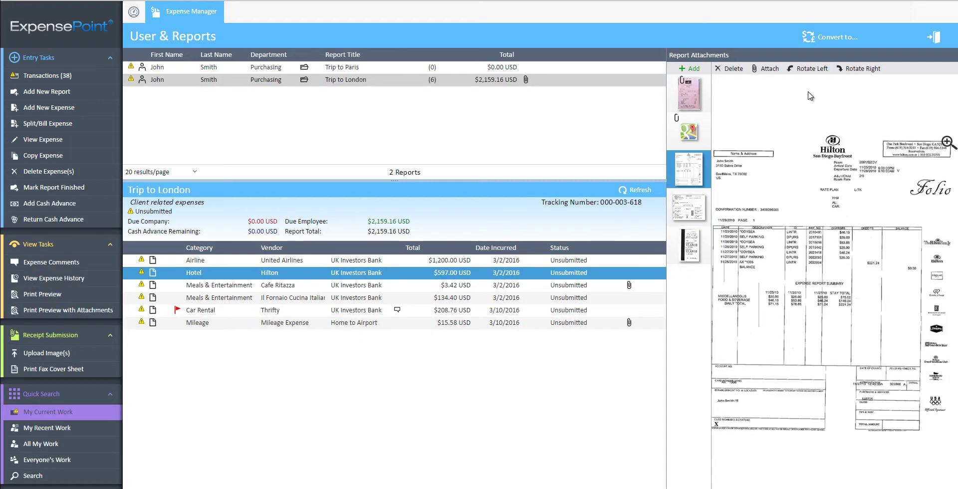
{"action": "left_click", "coordinate": [806, 68]}
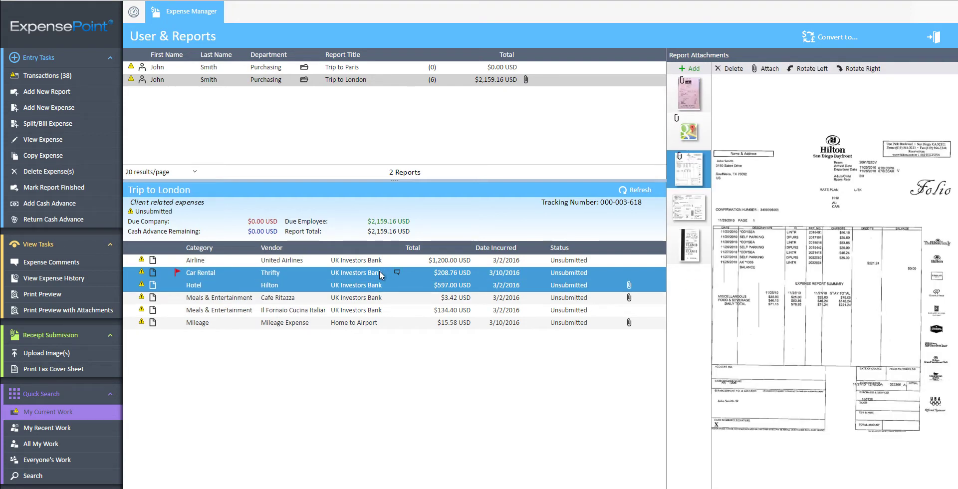
Attach the transit ticket receipt to the Car Rental expense and the United boarding pass receipt to both the Airline and Car Rental expenses.
{"action": "left_click", "coordinate": [380, 273]}
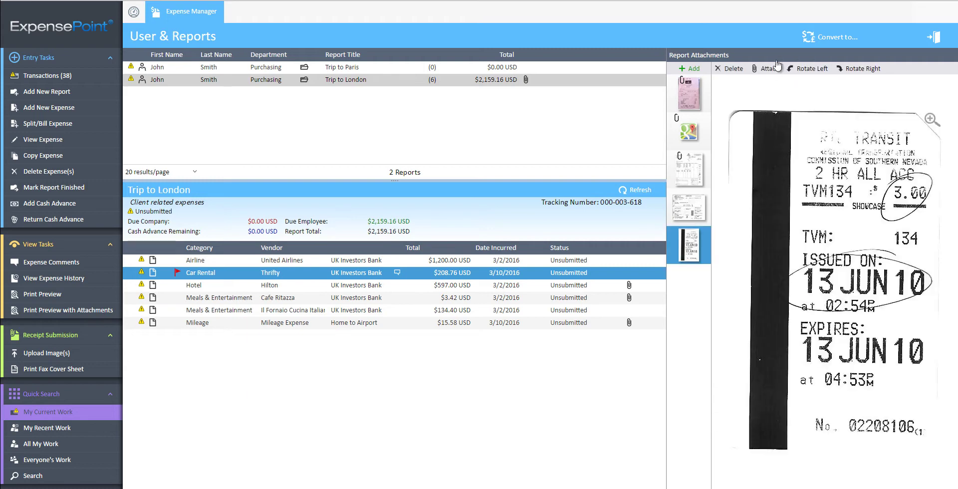
{"action": "left_click", "coordinate": [389, 263]}
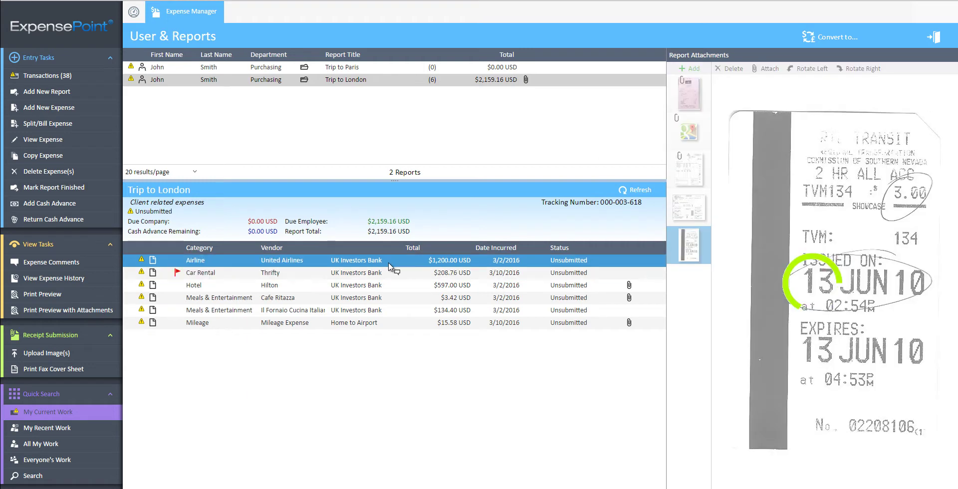
{"action": "left_click", "coordinate": [391, 272], "text": "ctrl"}
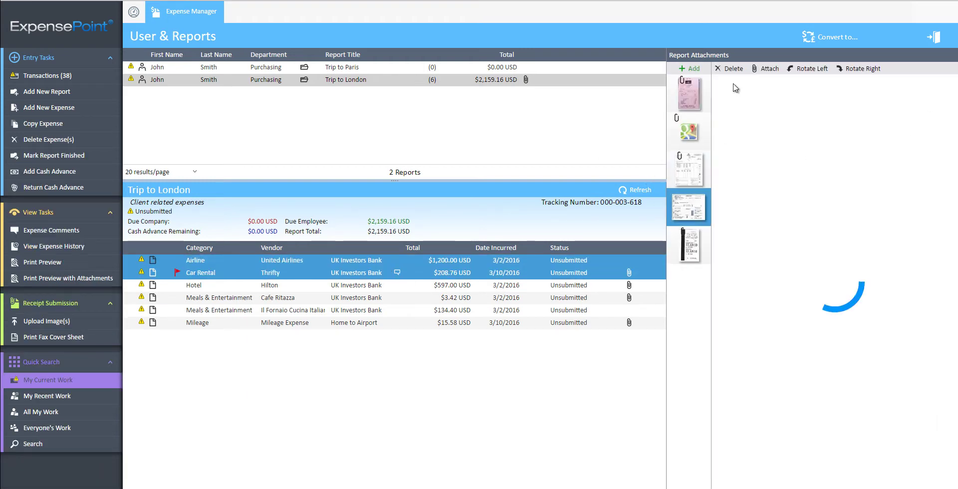
Upload Receipt 8.png to the Trip to London report and attach it to the Il Fornaio Cucina Italiana meal expense.
{"action": "left_click", "coordinate": [553, 313]}
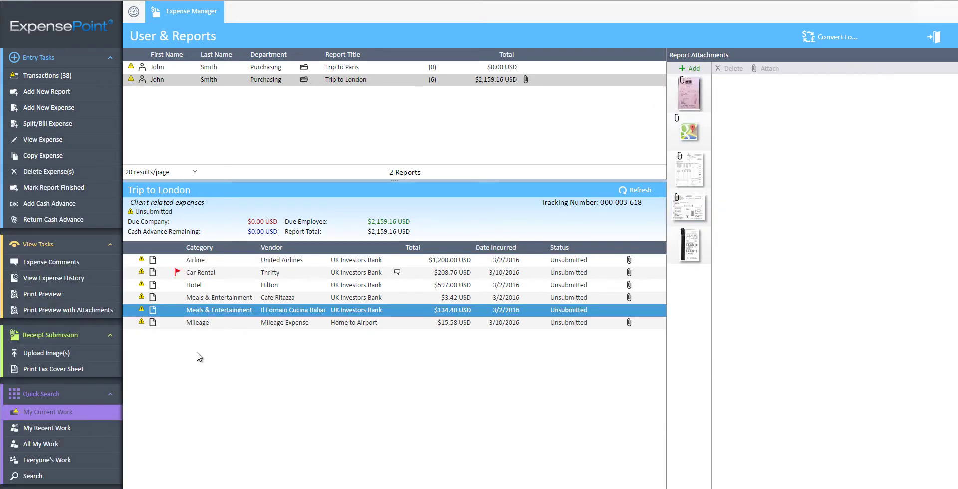
{"action": "left_click", "coordinate": [47, 353]}
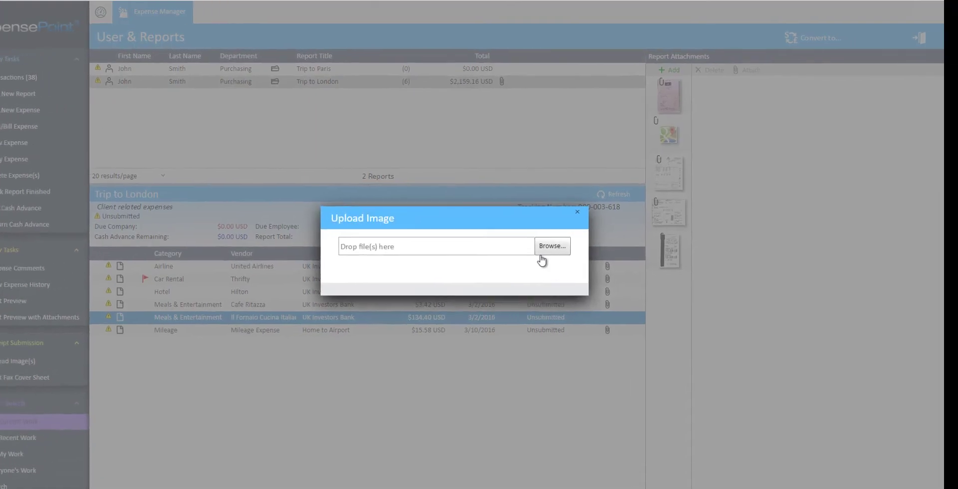
{"action": "left_click", "coordinate": [541, 258]}
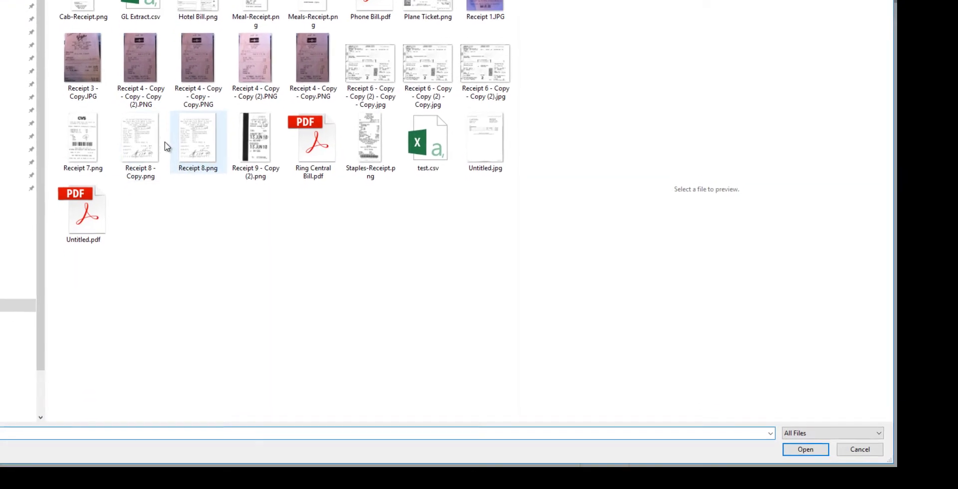
{"action": "left_click", "coordinate": [197, 139]}
{"action": "left_click", "coordinate": [800, 450]}
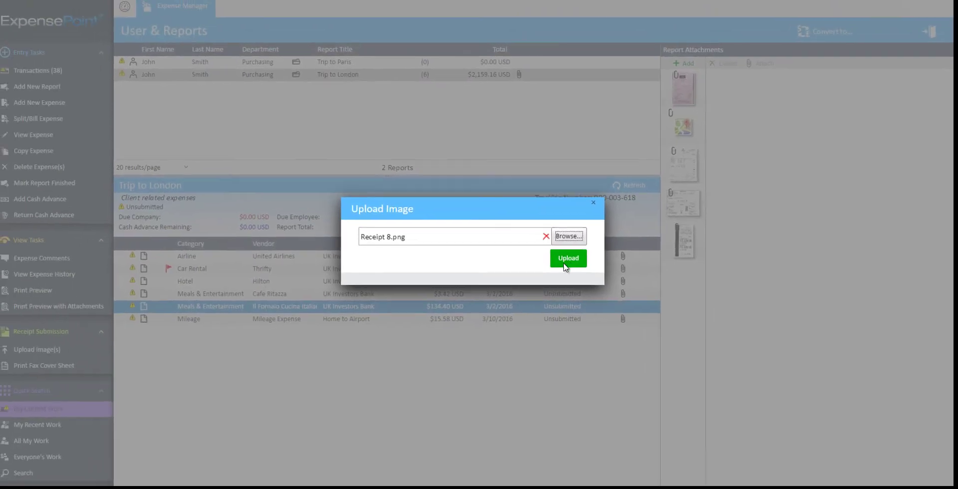
{"action": "left_click", "coordinate": [520, 227]}
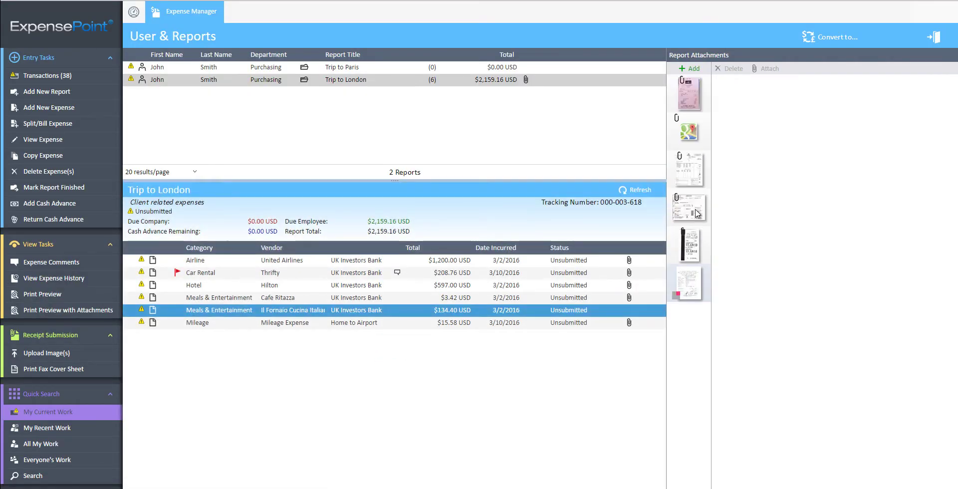
{"action": "left_click", "coordinate": [687, 285]}
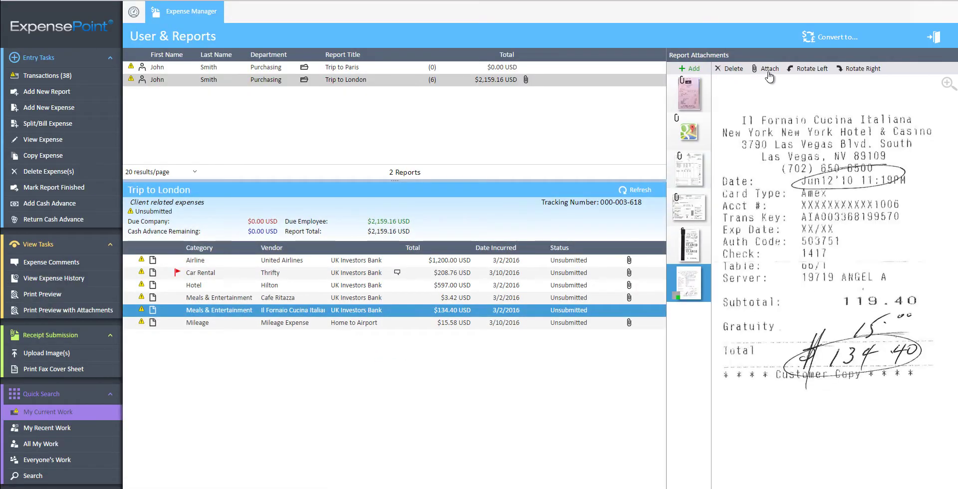
Check the Airline expense's receipt and review the report's print preview with attachments, covering summary, detail, weekly expense, accounting and receipts sections.
{"action": "left_click", "coordinate": [395, 261]}
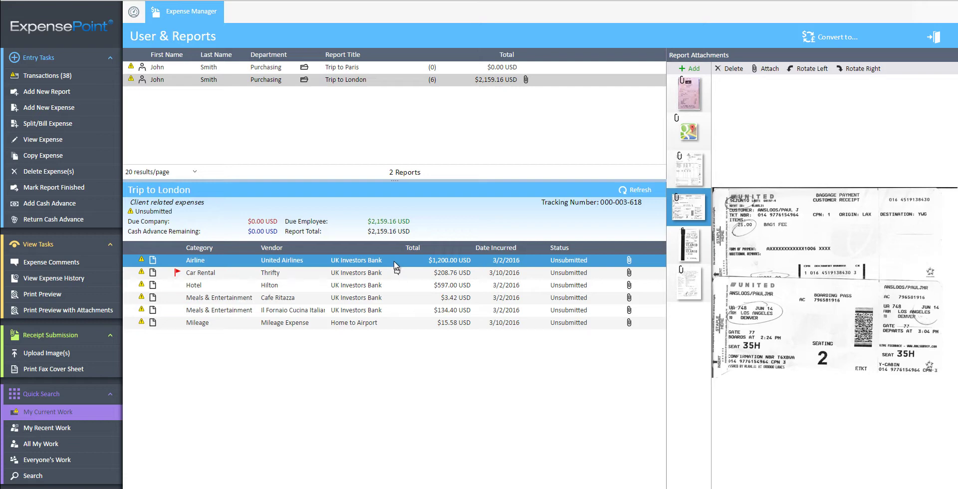
{"action": "left_click", "coordinate": [79, 315]}
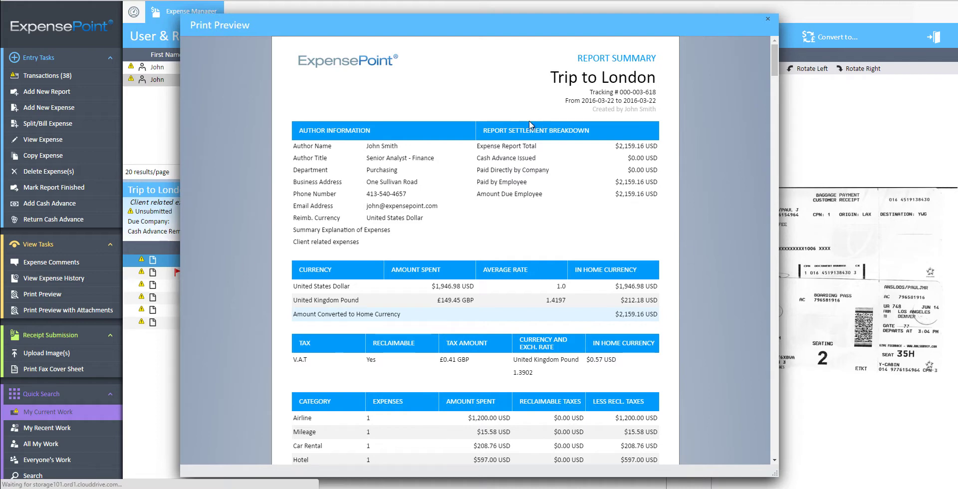
{"action": "scroll", "coordinate": [512, 196], "scroll_direction": "down", "scroll_amount": 10}
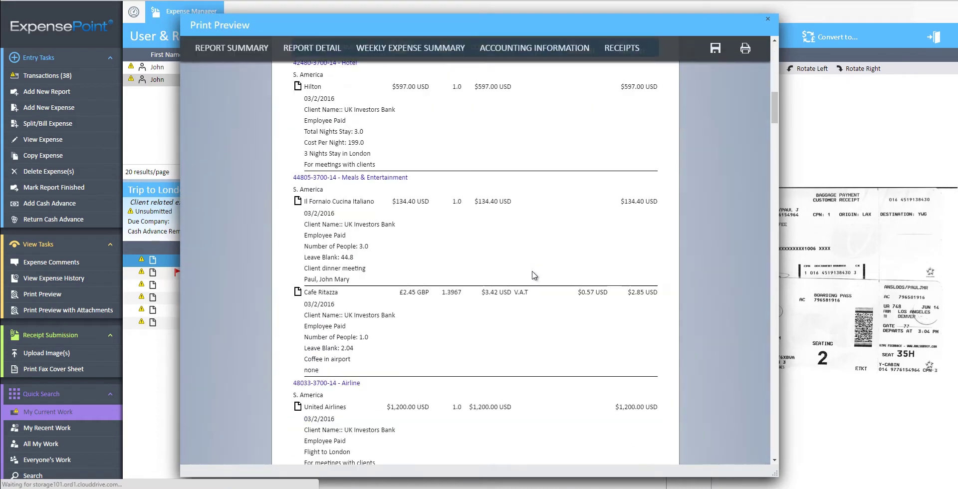
{"action": "scroll", "coordinate": [532, 273], "scroll_direction": "up", "scroll_amount": 10}
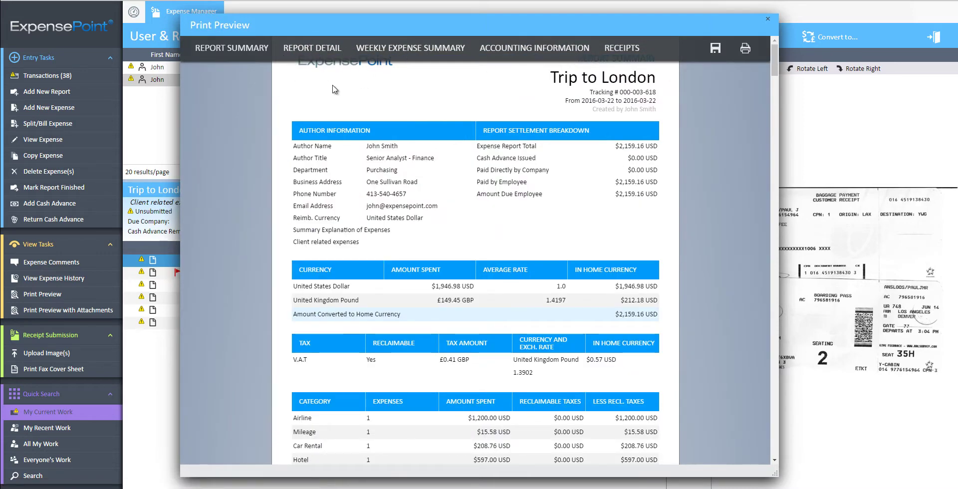
{"action": "left_click", "coordinate": [311, 47]}
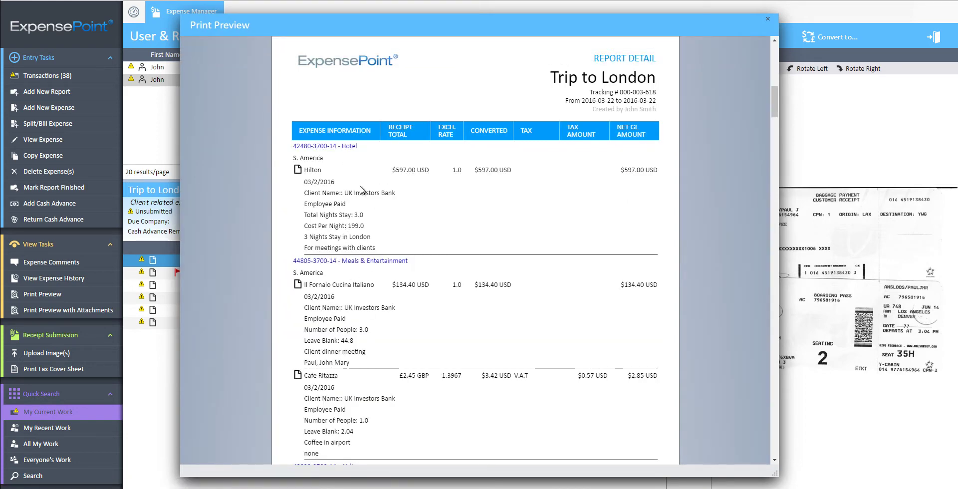
{"action": "left_click", "coordinate": [387, 48]}
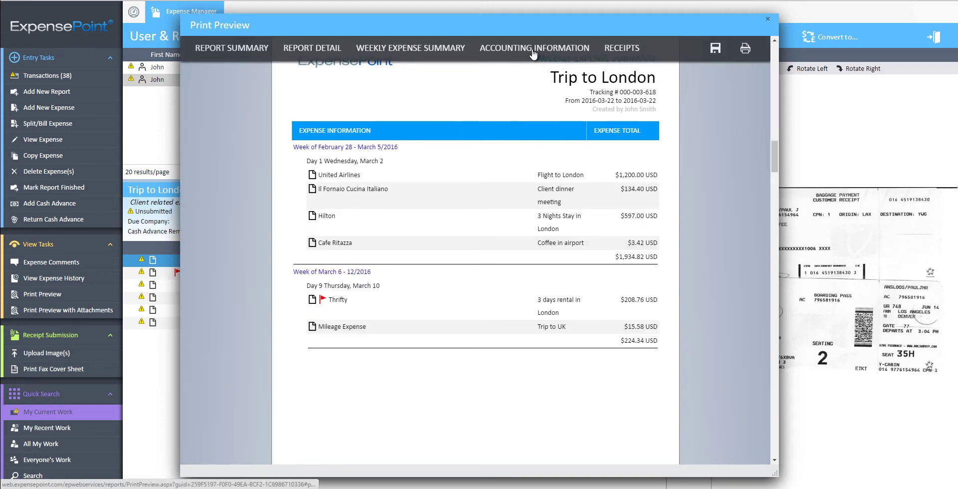
{"action": "left_click", "coordinate": [531, 51]}
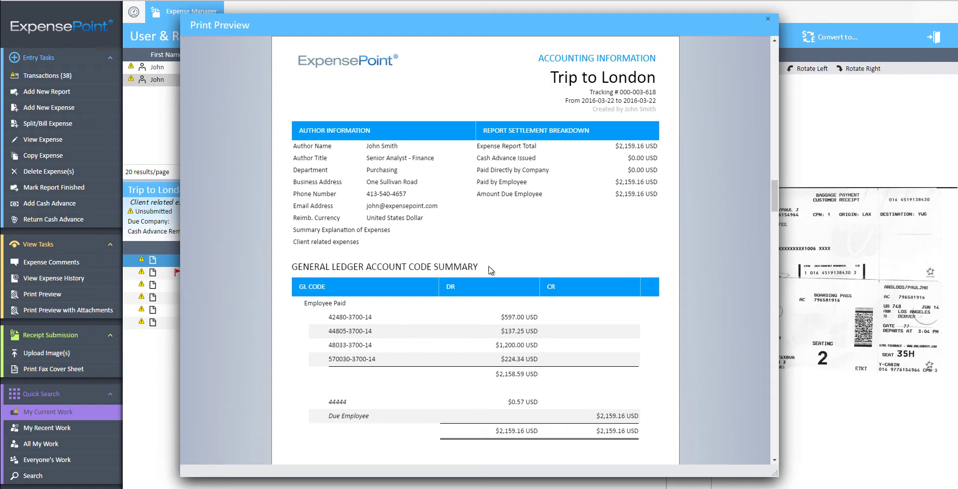
{"action": "left_click", "coordinate": [622, 48]}
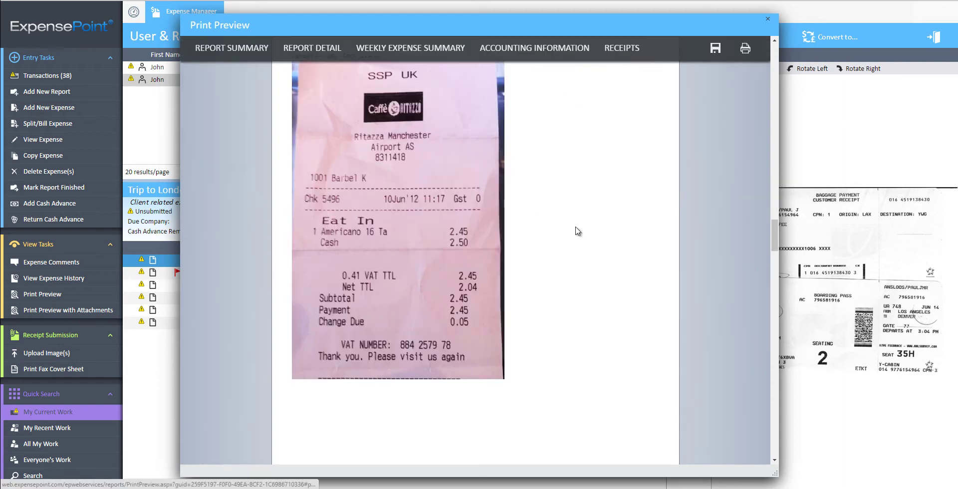
{"action": "scroll", "coordinate": [578, 230], "scroll_direction": "down", "scroll_amount": 15}
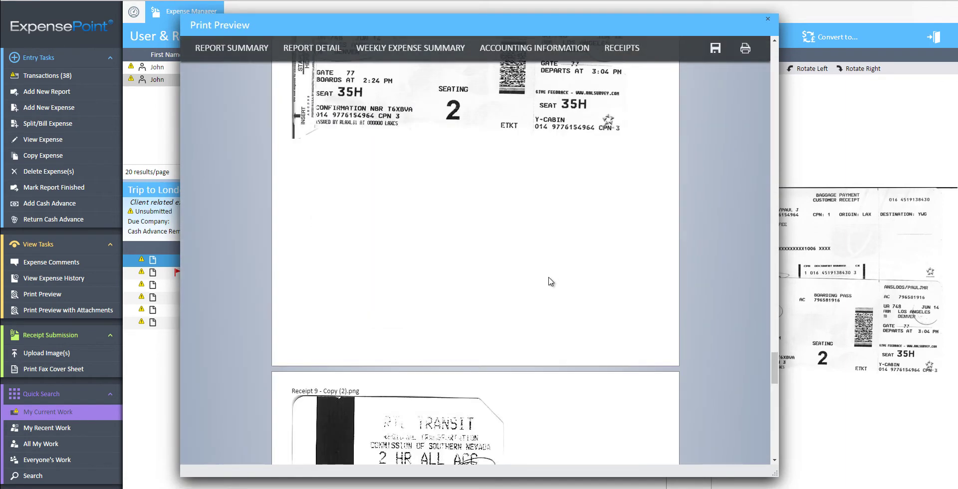
{"action": "scroll", "coordinate": [550, 282], "scroll_direction": "down", "scroll_amount": 4}
{"action": "left_click", "coordinate": [768, 19]}
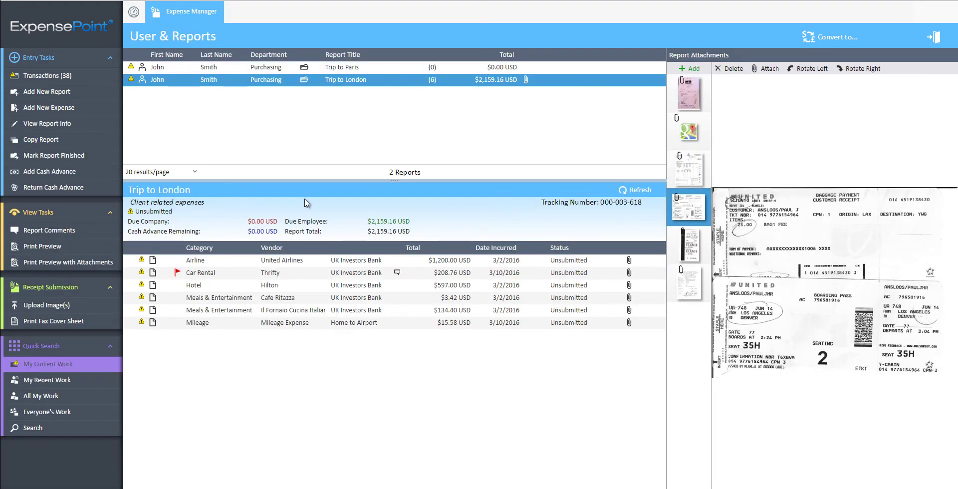
Mark the Trip to London report as finished and confirm submitting all its expenses, including out-of-policy ones.
{"action": "left_click", "coordinate": [54, 158]}
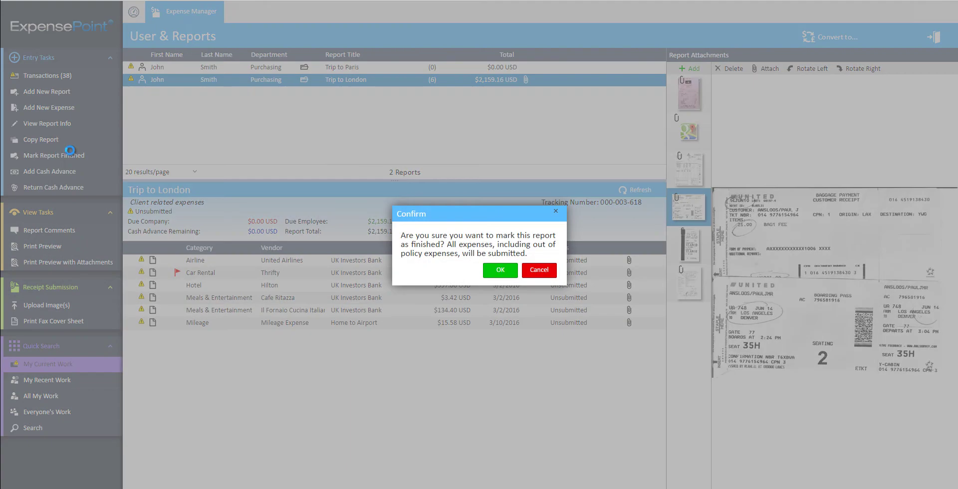
{"action": "left_click", "coordinate": [499, 271]}
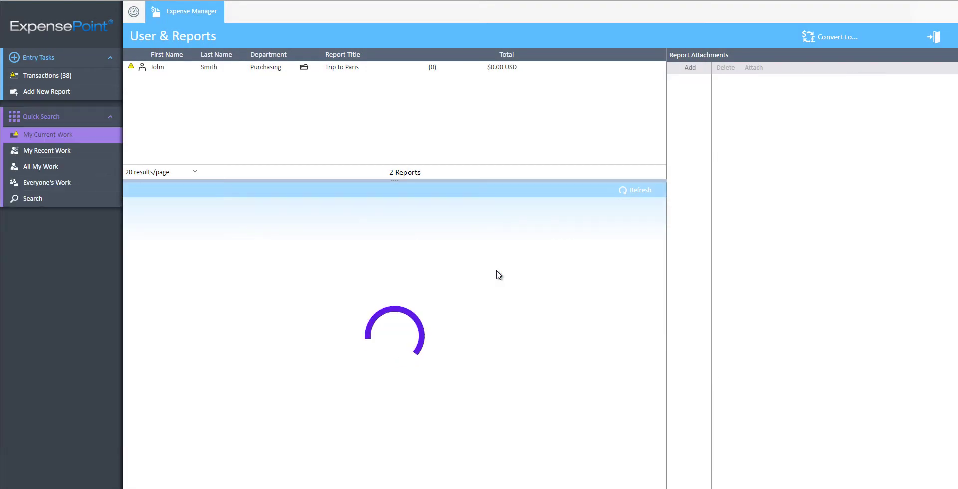